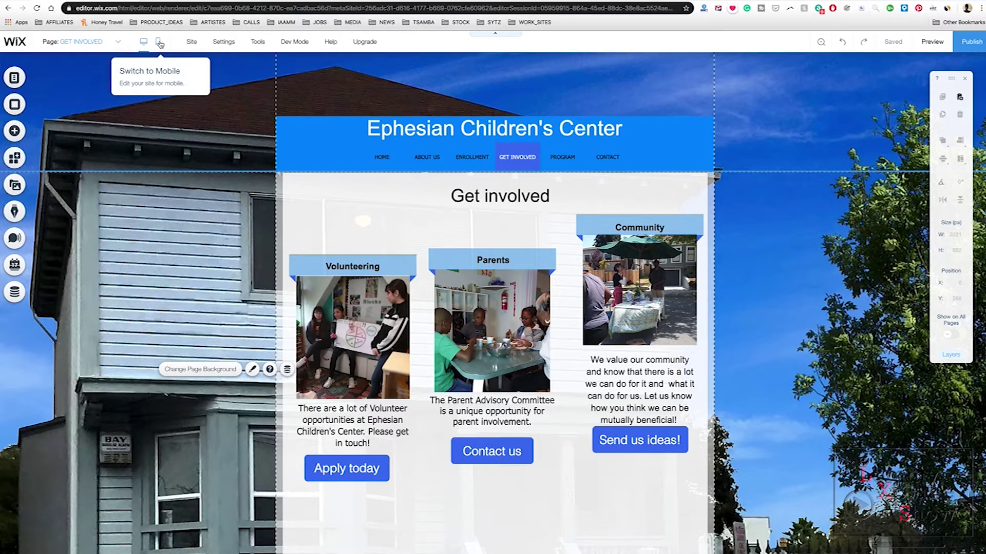
Switch the Get involved page to mobile view and auto-optimize its layout with the Page Layout Optimizer.
left_click(160, 43)
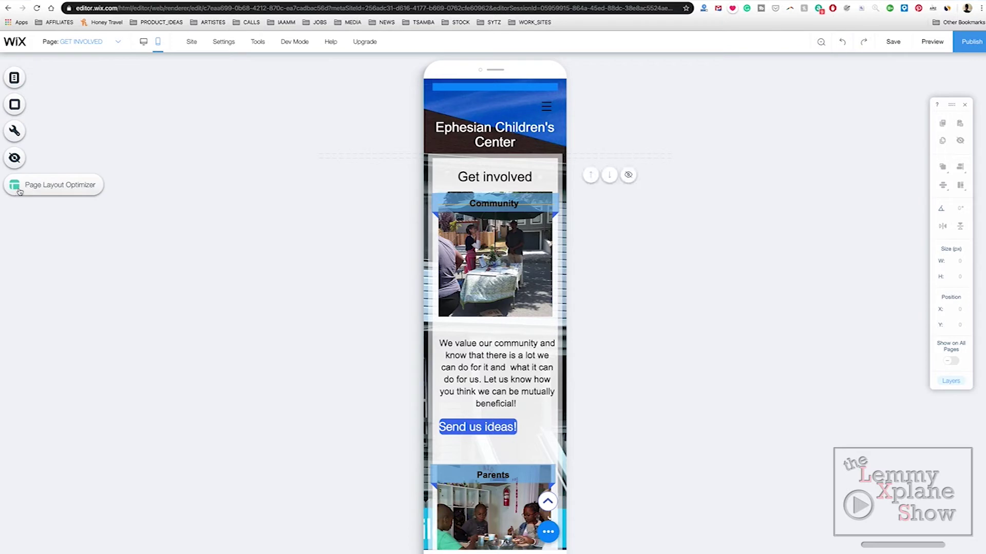
left_click(45, 189)
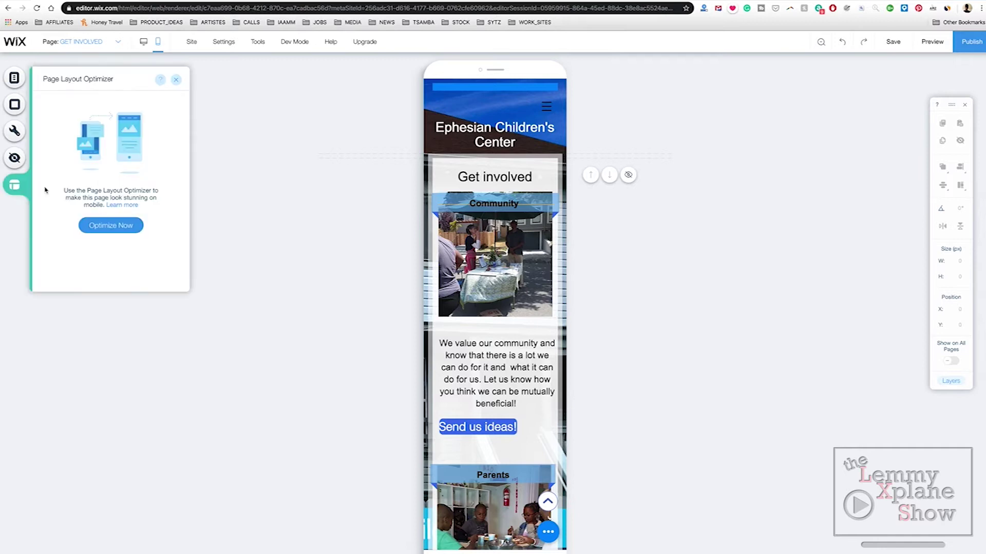
left_click(93, 230)
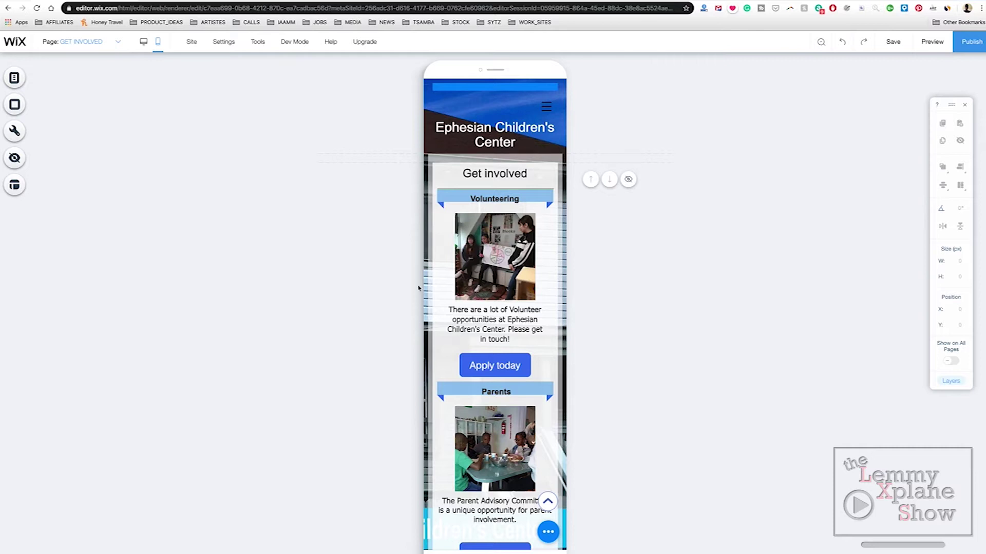
Hide the Volunteering, Parents and Community title banners on mobile, then review the hidden Container Box.
left_click(444, 200)
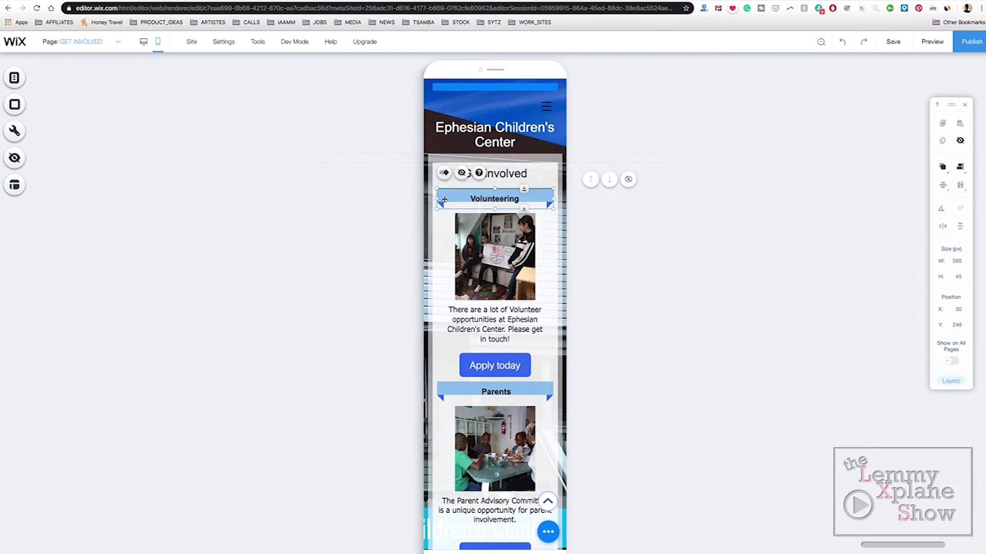
left_click(461, 173)
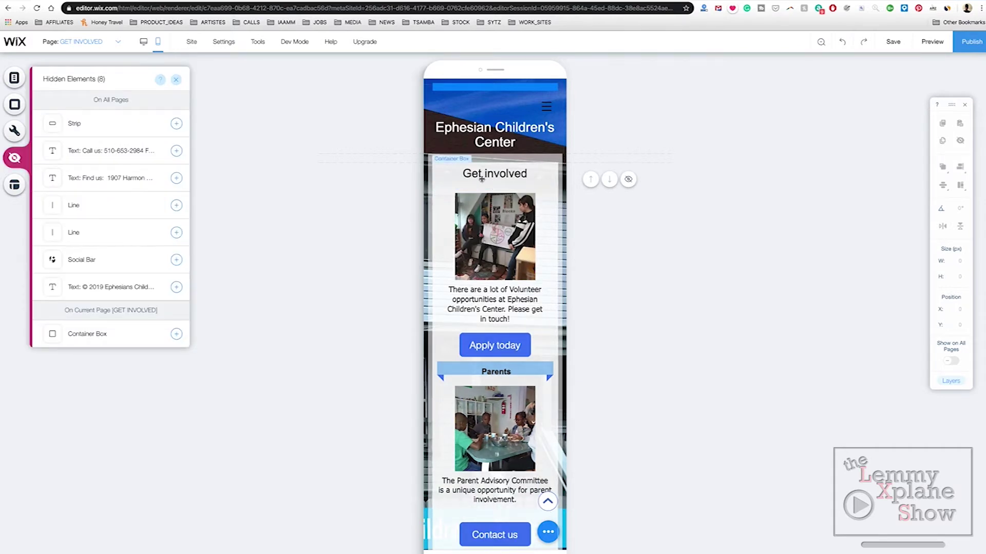
left_click(447, 369)
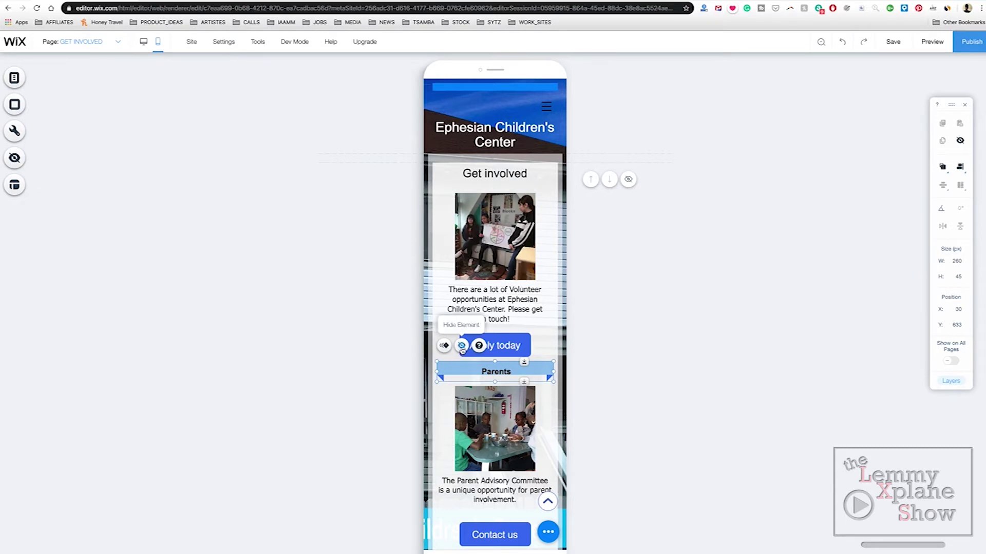
left_click(461, 346)
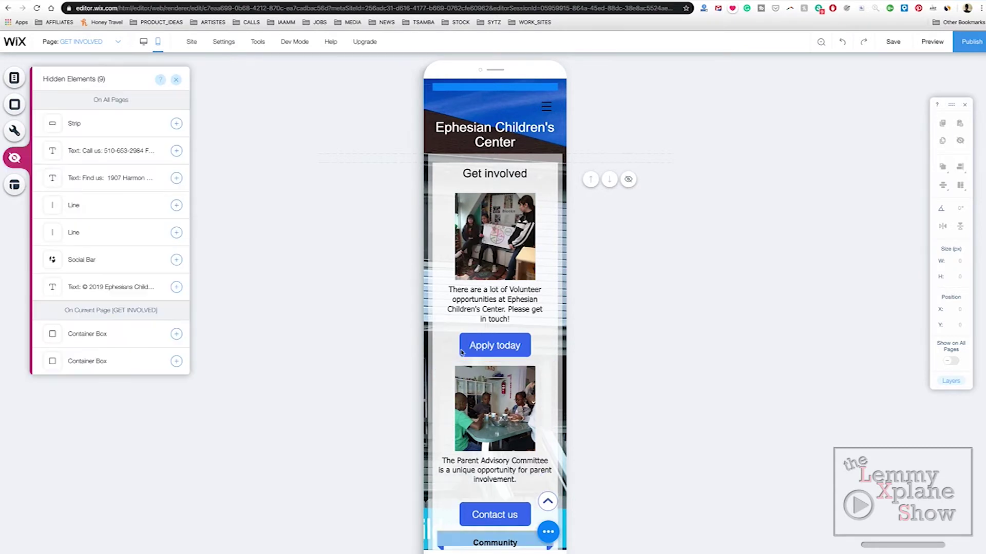
left_click(448, 541)
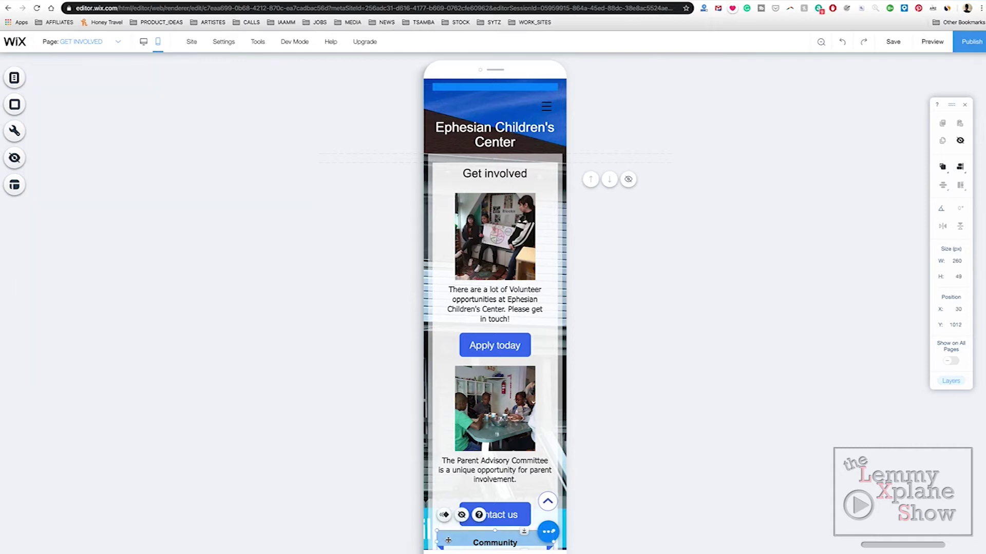
left_click(462, 515)
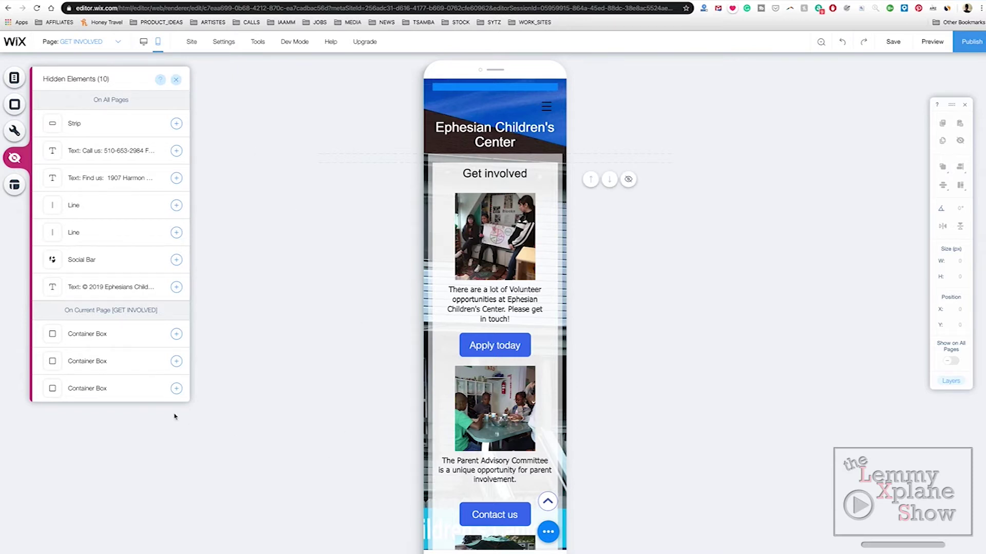
left_click(71, 342)
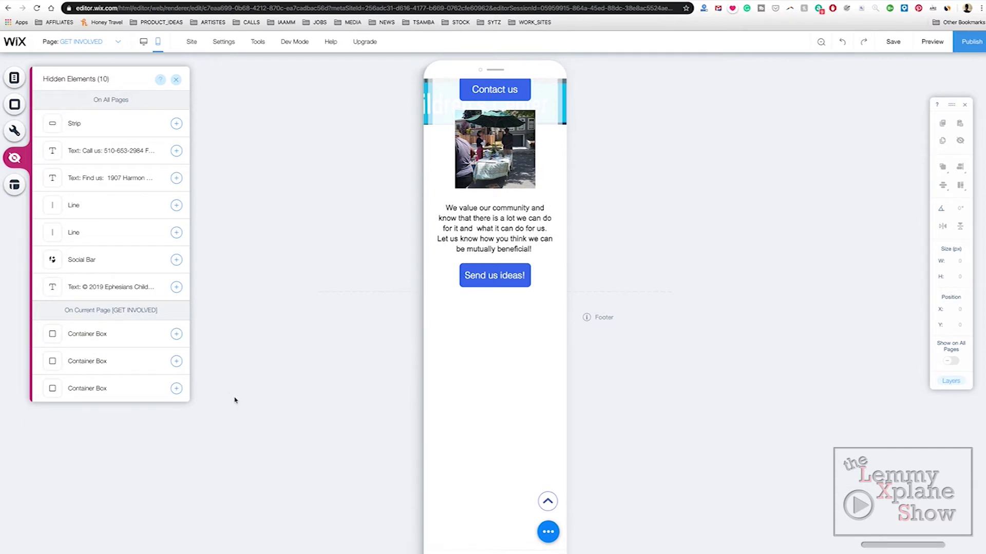
Preview the hidden Container Box, close the hidden elements list, and return to the desktop layout.
scroll(308, 382, "up", 6)
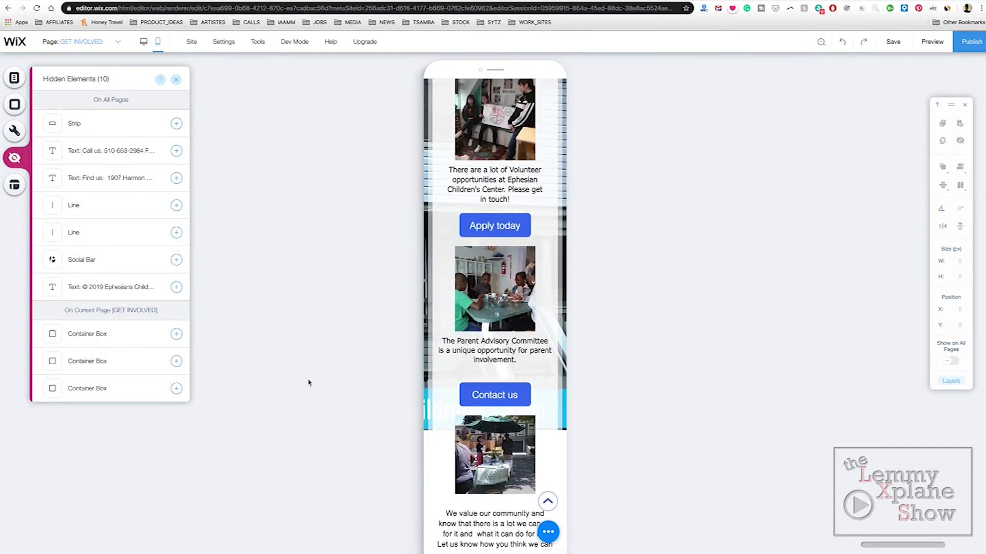
mouse_move(114, 335)
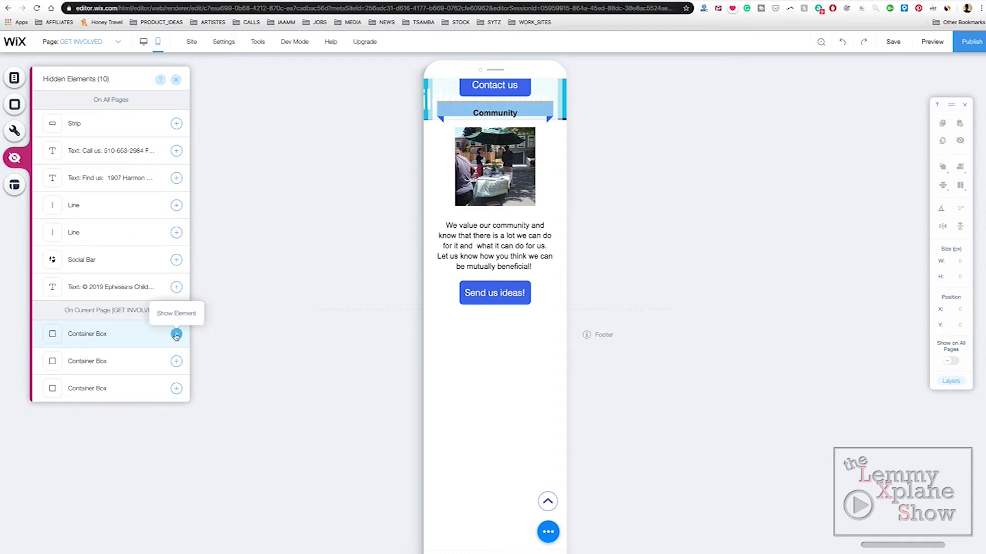
left_click(225, 334)
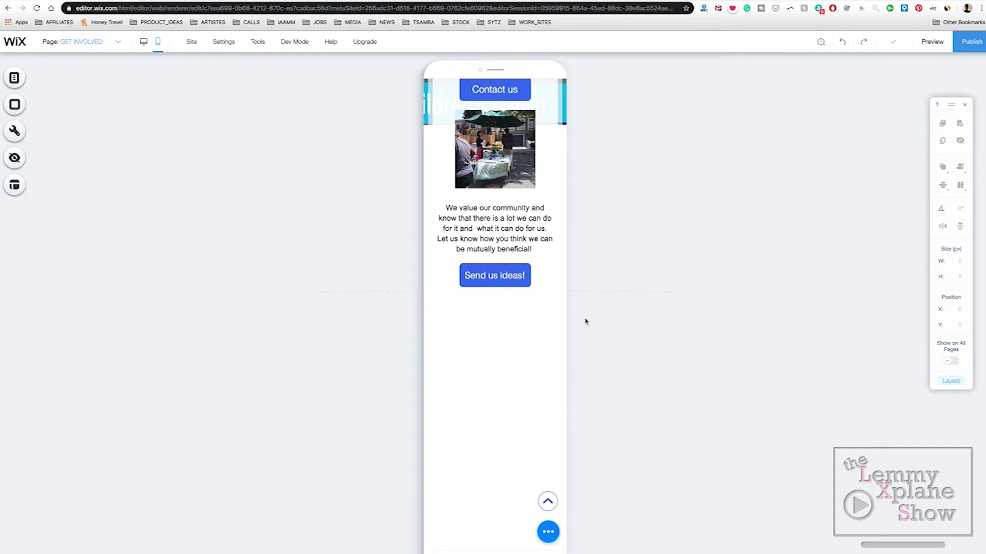
scroll(464, 418, "up", 5)
scroll(494, 315, "up", 3)
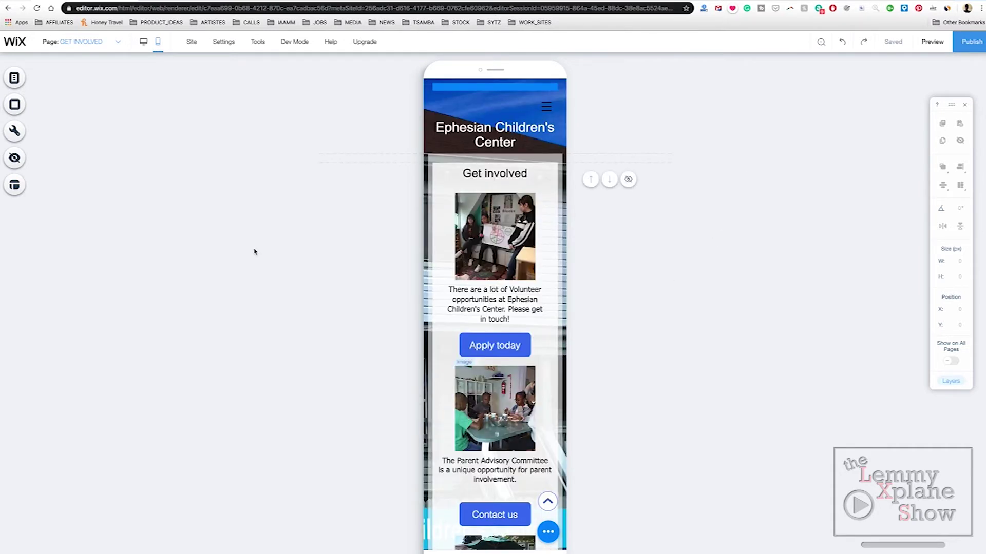
left_click(143, 44)
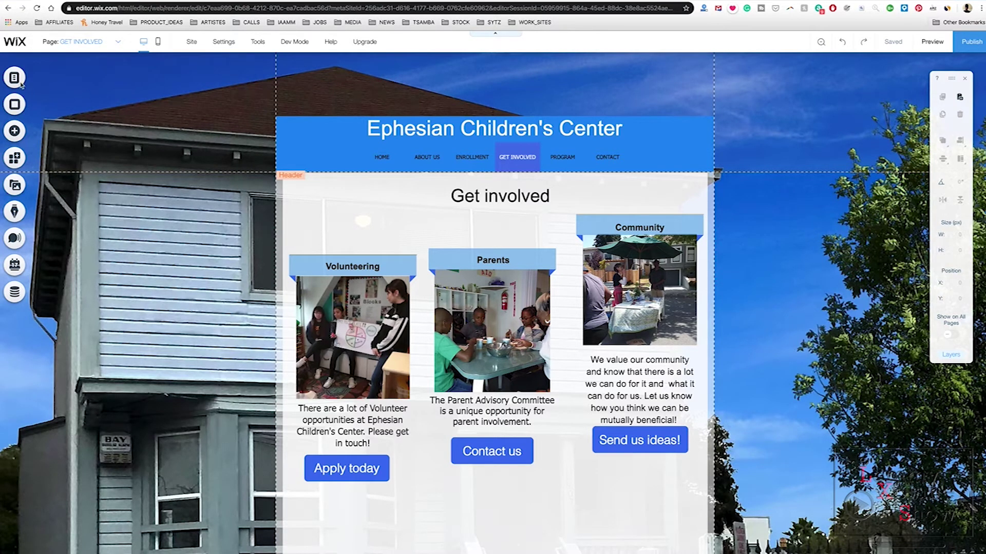
Open the EDUCATION page from the site pages list in desktop view.
left_click(45, 84)
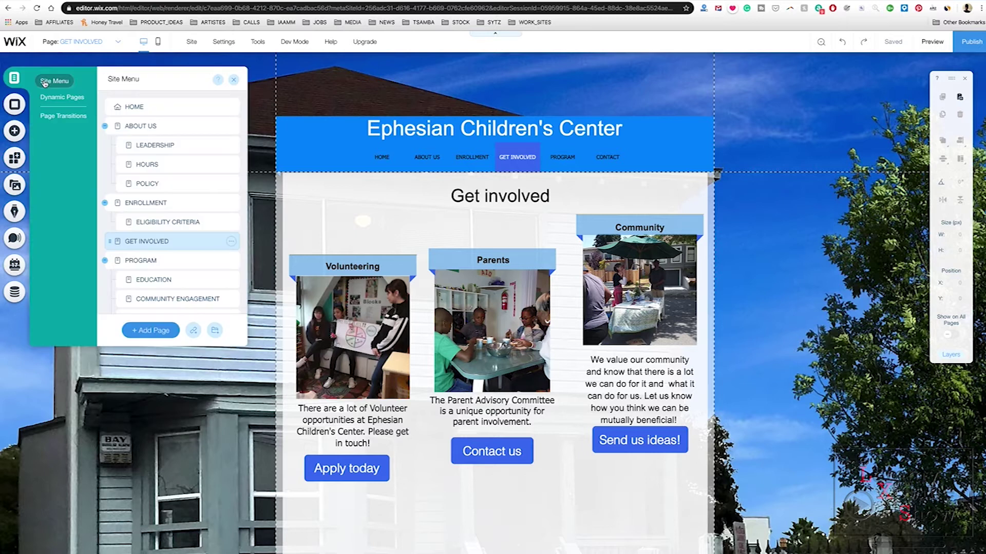
left_click(146, 282)
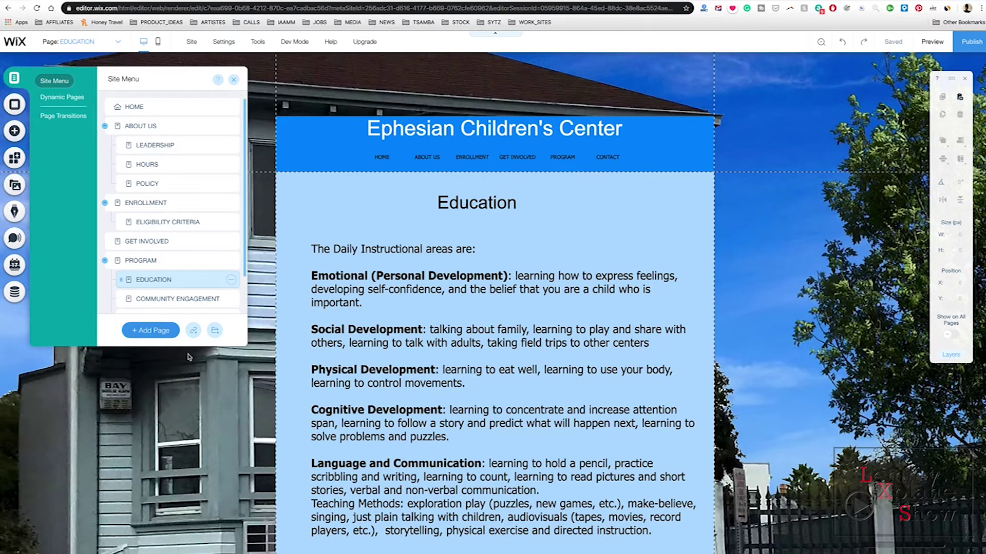
left_click(189, 356)
left_click(233, 81)
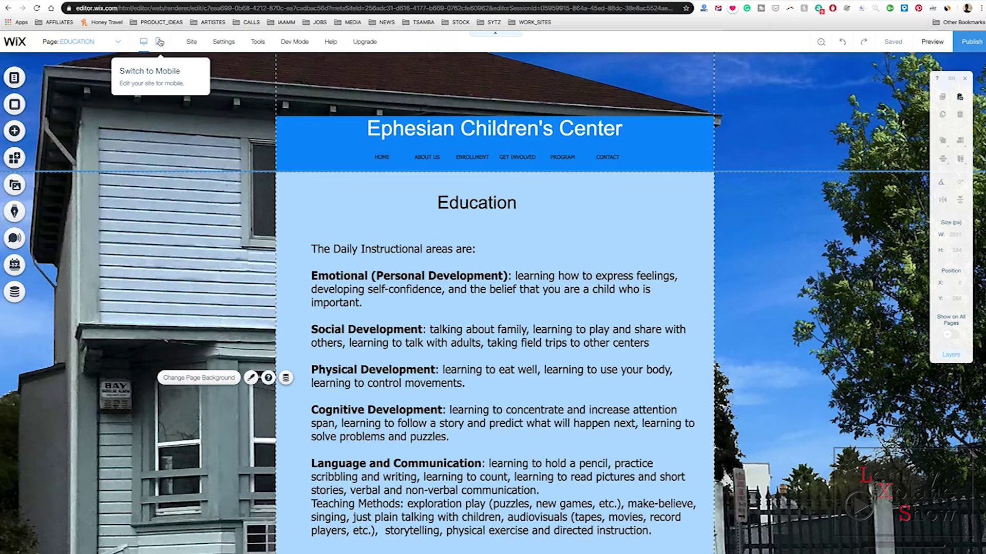
left_click(161, 44)
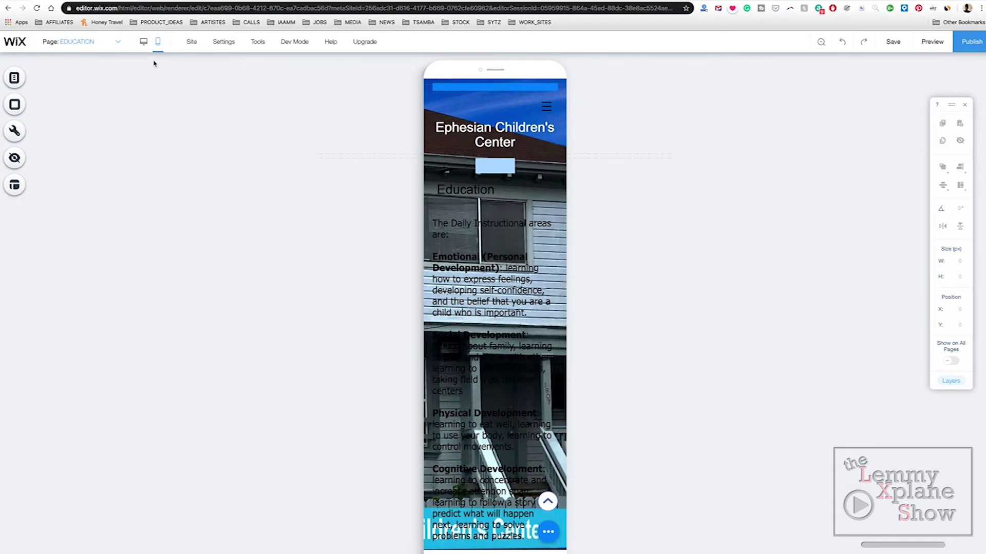
left_click(144, 47)
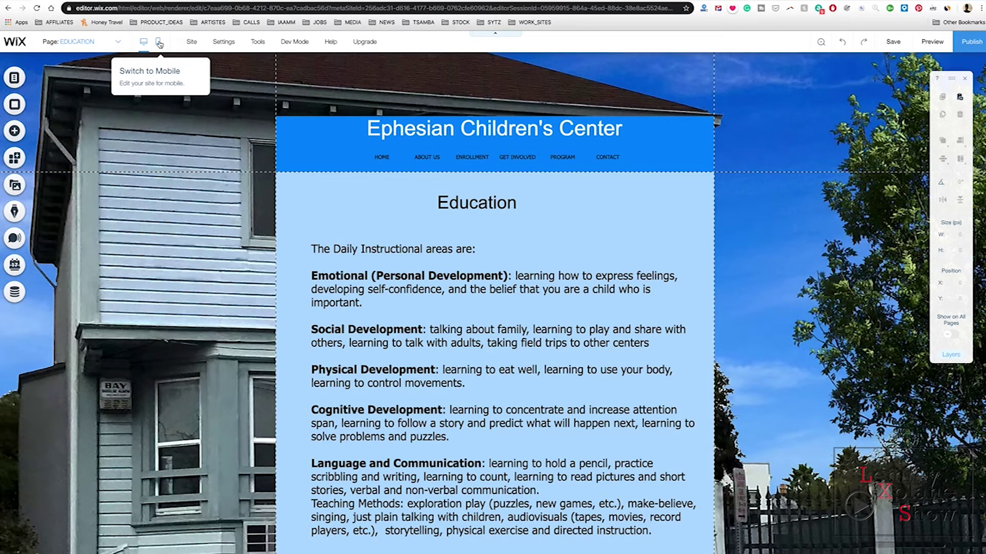
left_click(159, 43)
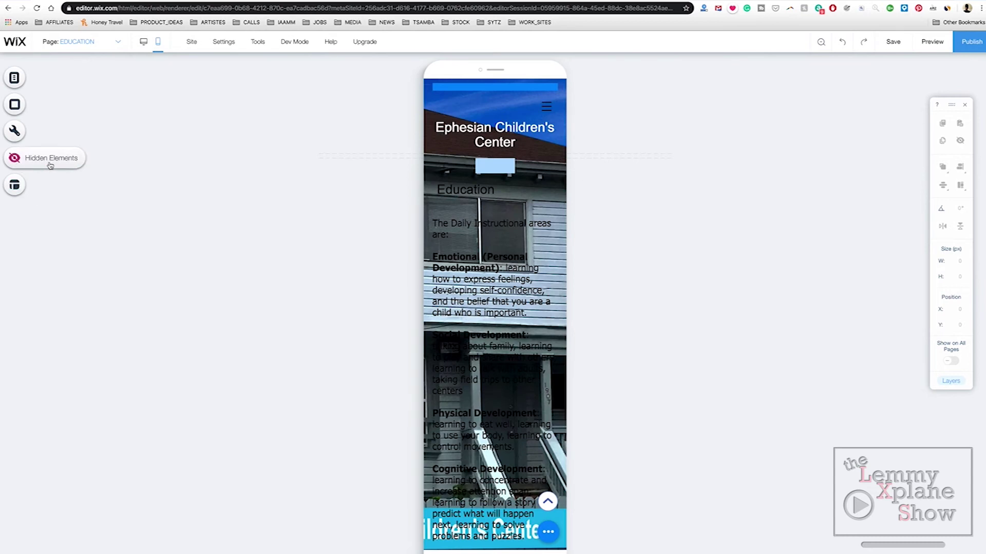
Try showing the hidden footer Line and 'Find us' address text, undoing each.
left_click(50, 164)
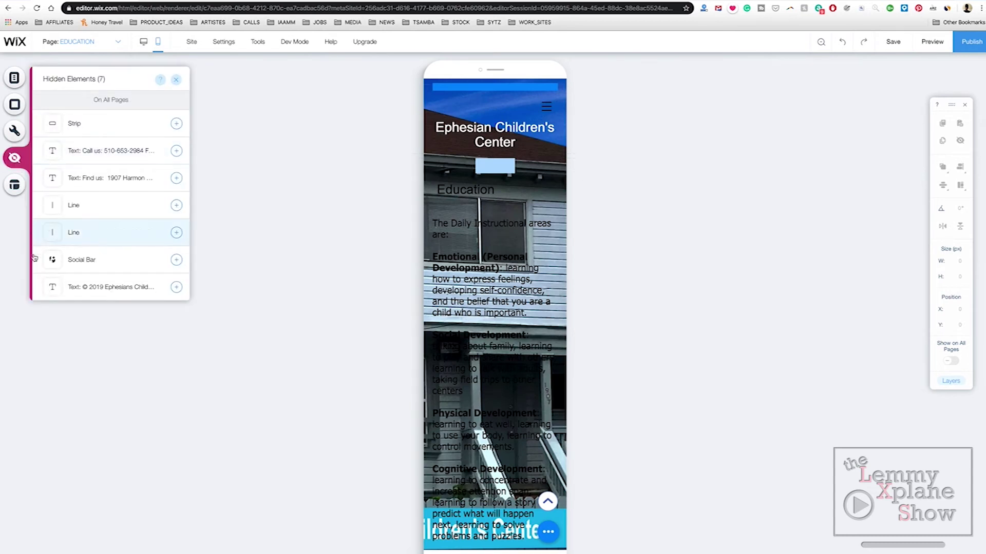
left_click(48, 243)
key("ctrl+z")
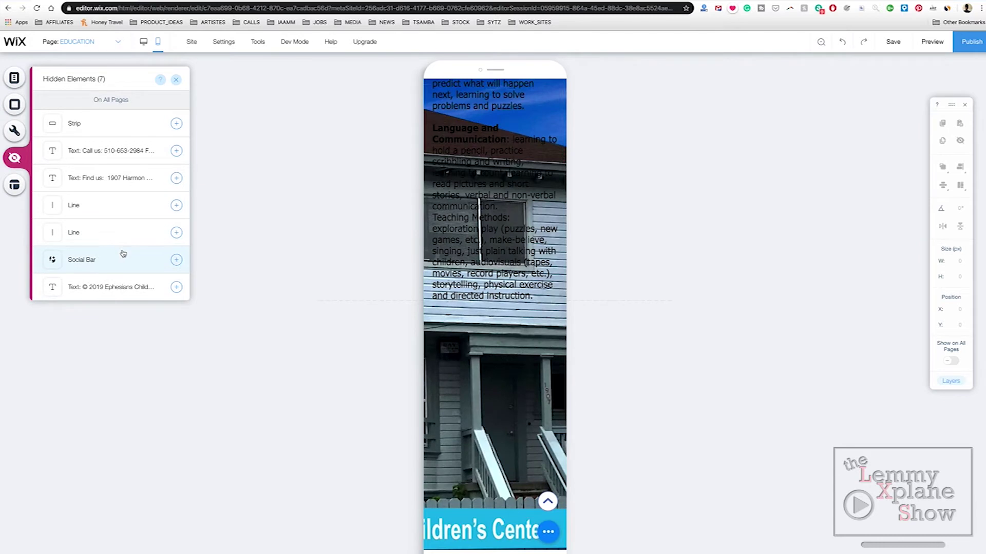
left_click(126, 176)
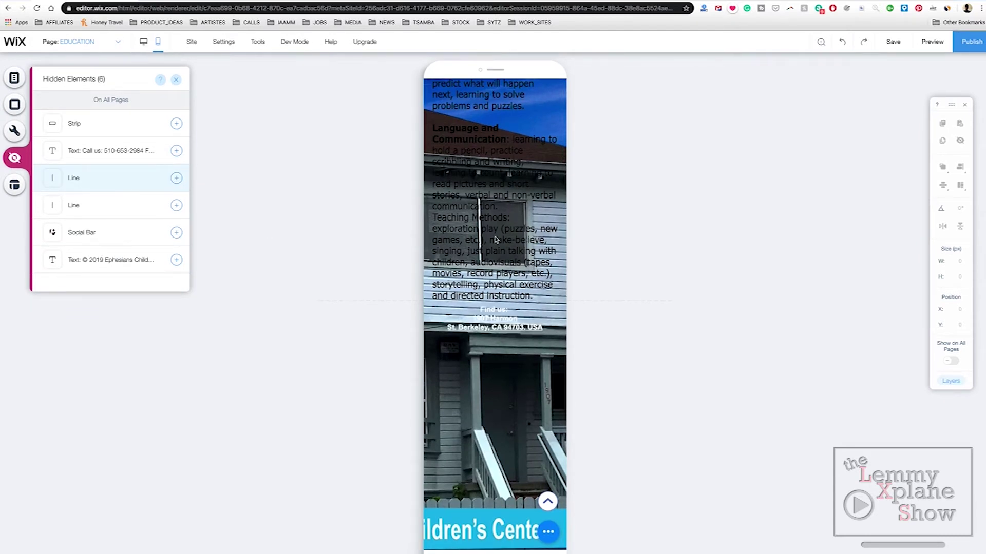
key("ctrl+z")
Try showing the hidden 'Call us' footer text, undo it, and open the Page Layout Optimizer.
left_click(493, 237)
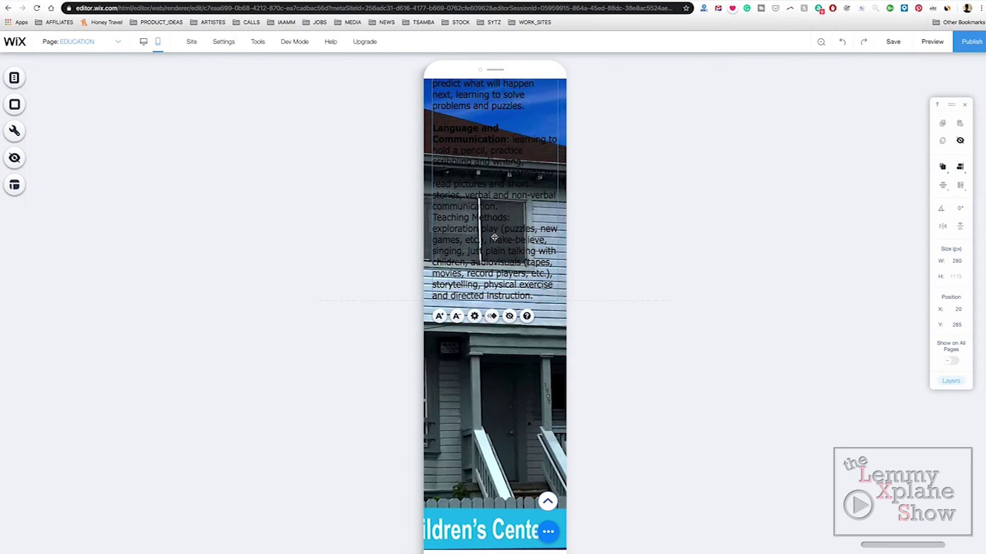
left_click(28, 163)
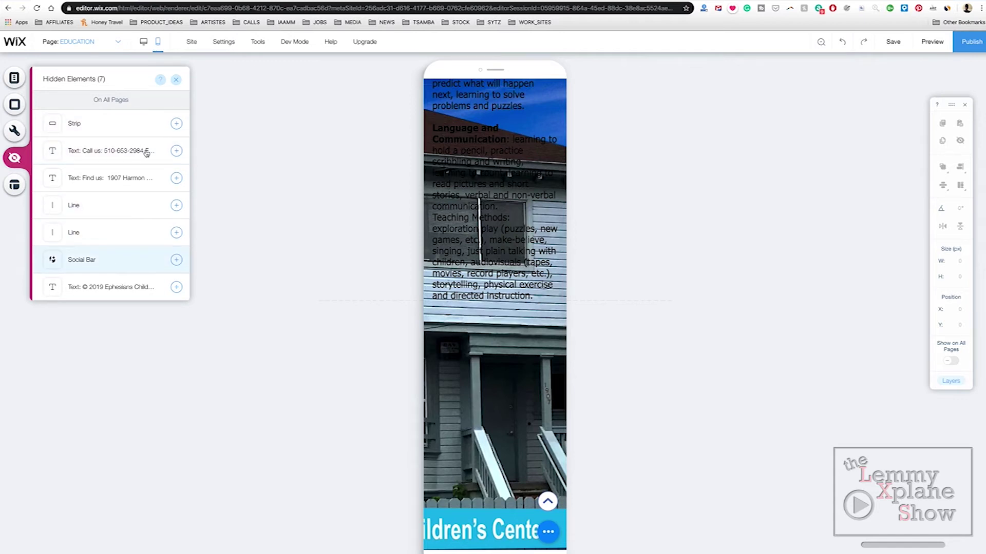
left_click(176, 150)
key("super+z")
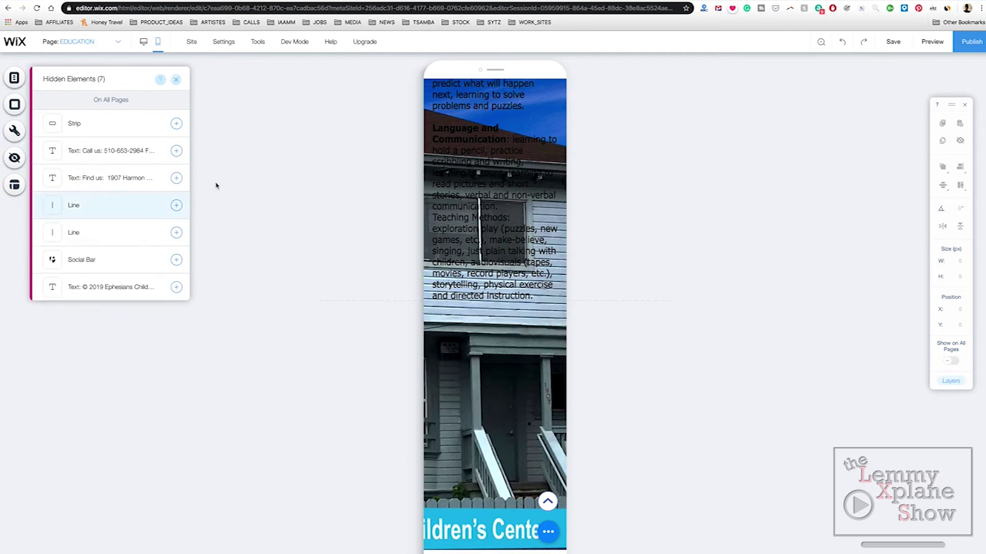
left_click(216, 186)
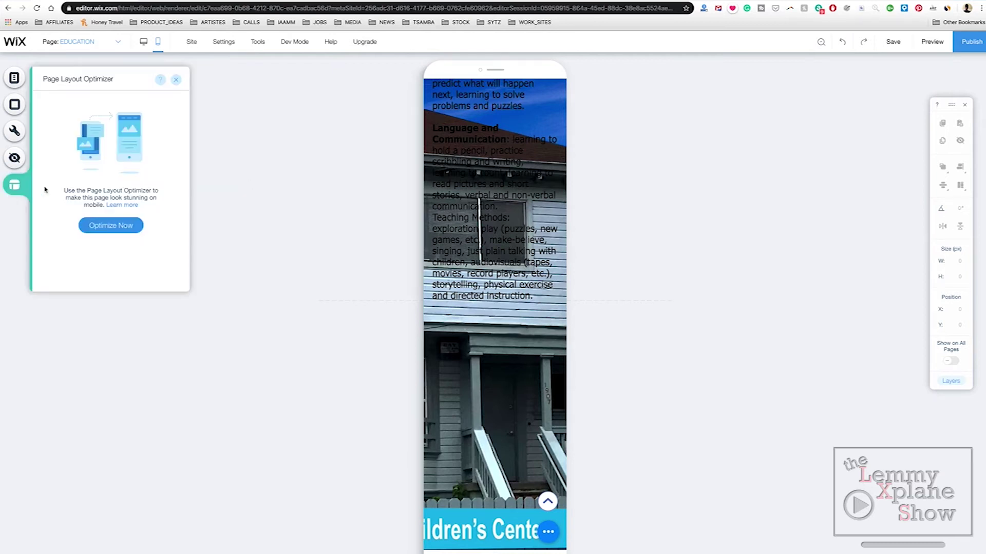
Optimize the Education mobile layout, then move the blue box up and make it taller.
left_click(92, 229)
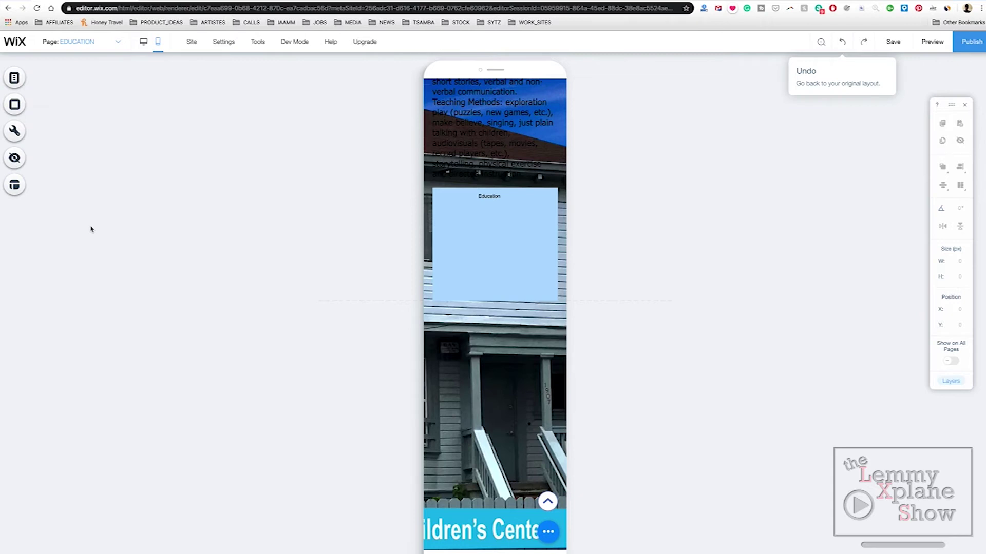
left_click(467, 237)
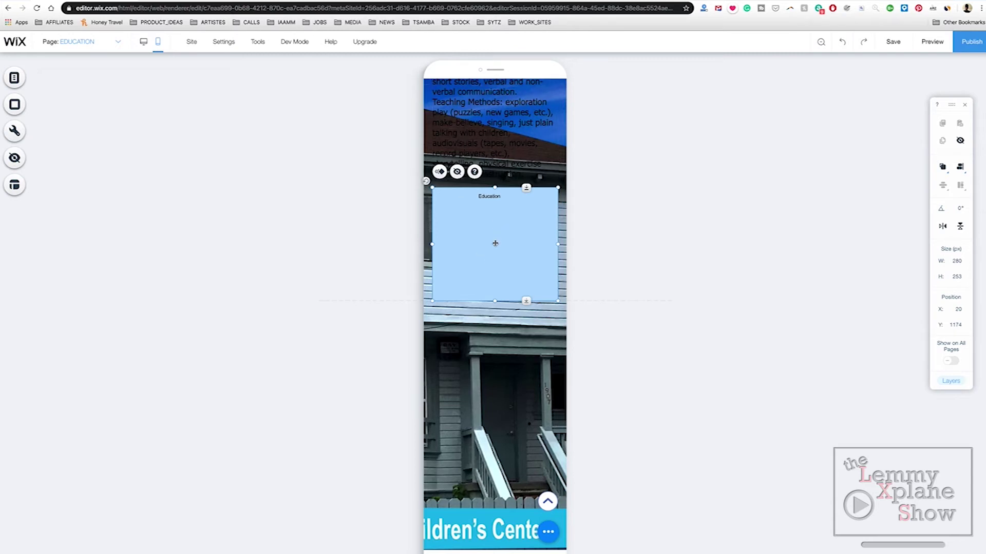
left_click_drag(495, 243, 495, 170)
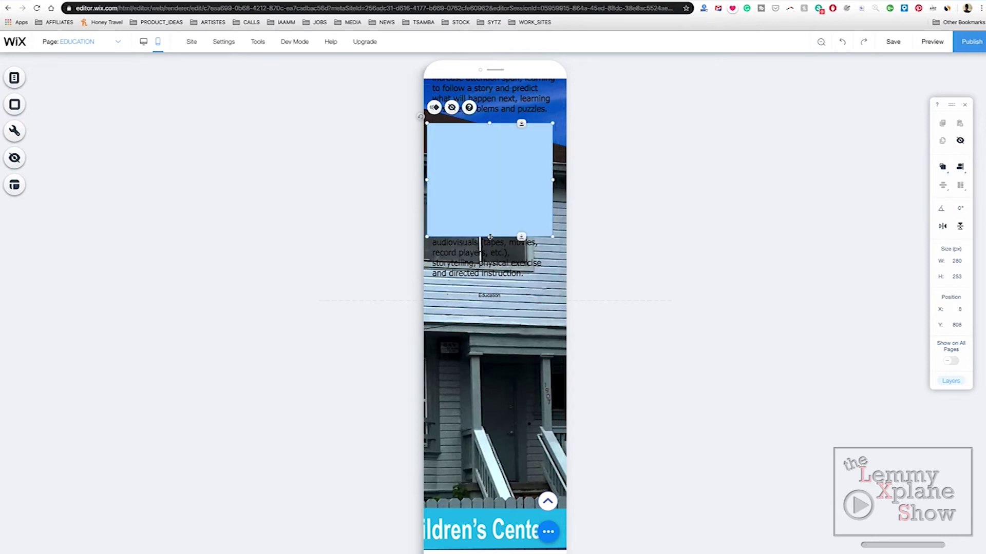
left_click_drag(490, 237, 492, 298)
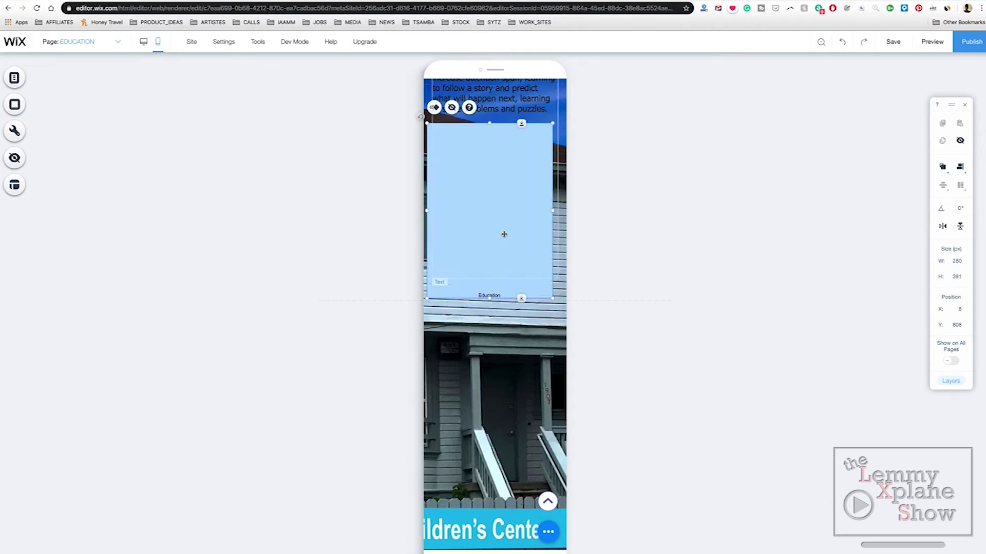
Stretch the blue box up to just below the header and adjust its width to 285 × 1011 px.
left_click_drag(485, 122, 492, 77)
left_click_drag(502, 146, 502, 146)
scroll(515, 224, "up", 4)
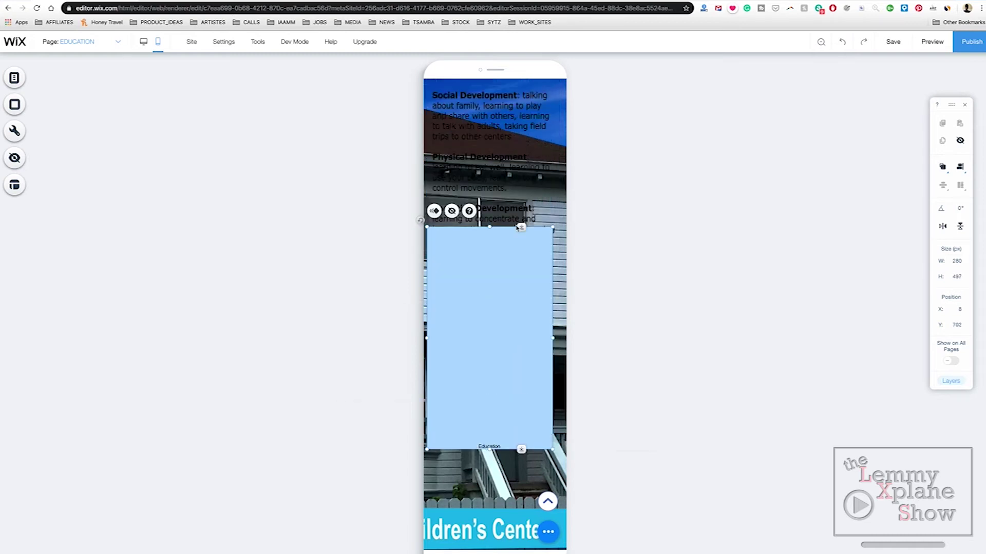
left_click_drag(491, 260, 493, 91)
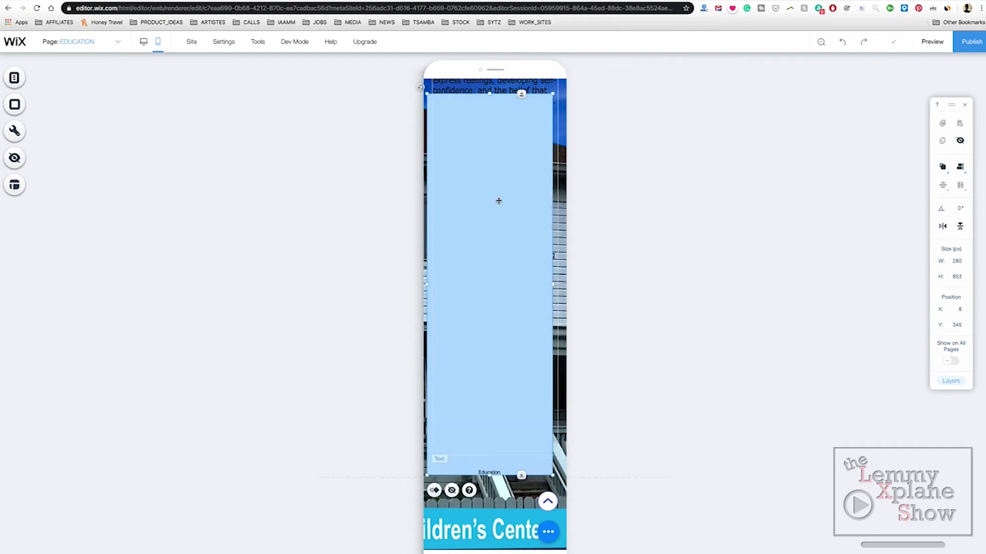
scroll(499, 227, "up", 3)
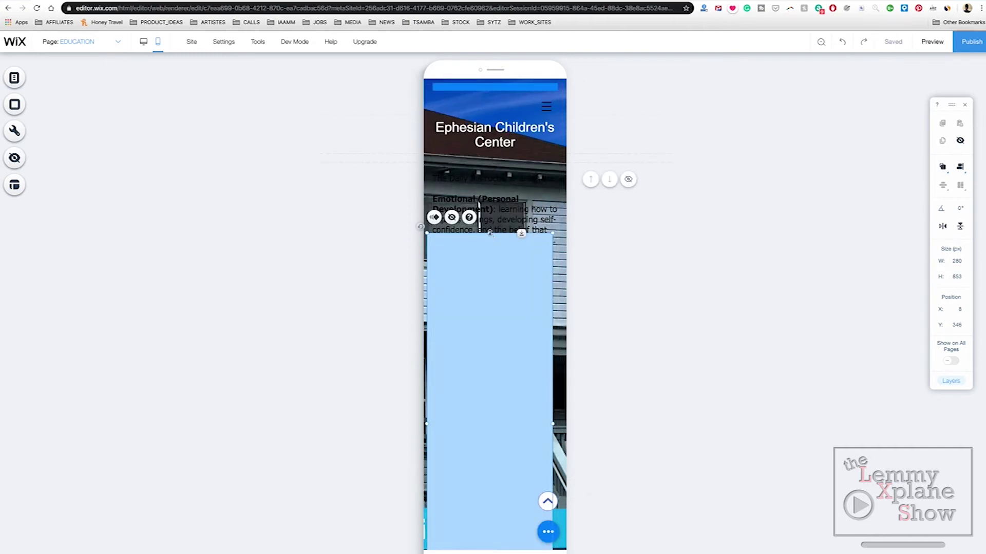
left_click_drag(489, 231, 480, 190)
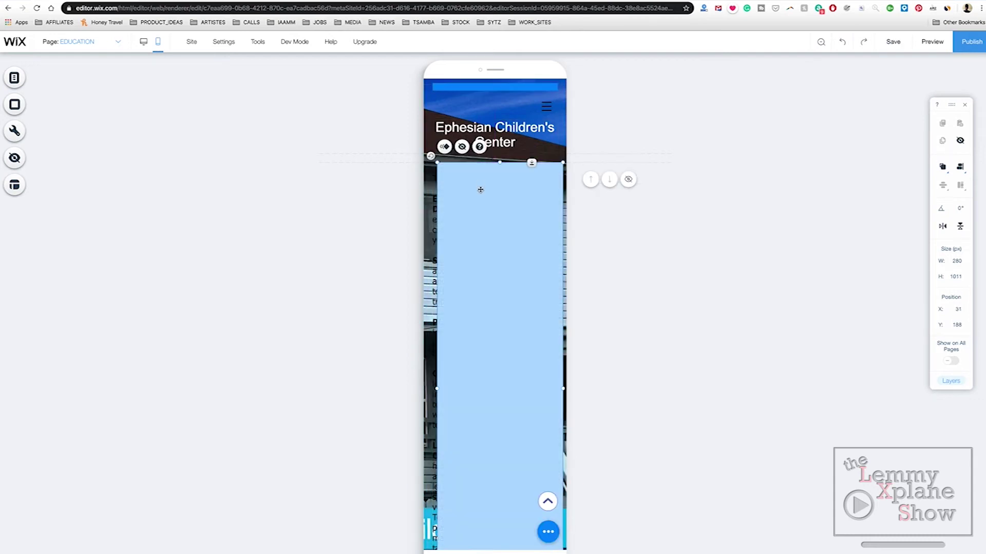
left_click_drag(438, 389, 432, 389)
left_click_drag(563, 389, 560, 389)
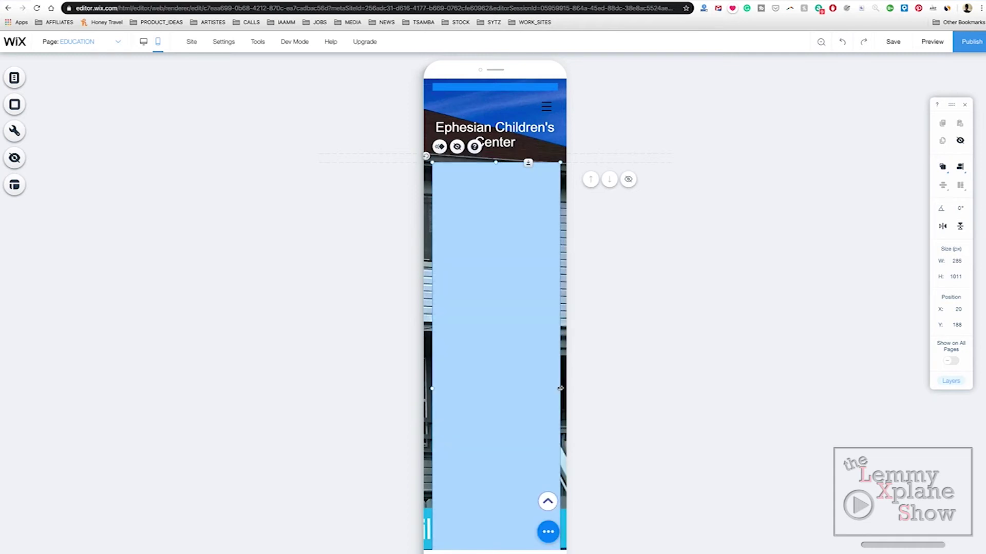
left_click(943, 168)
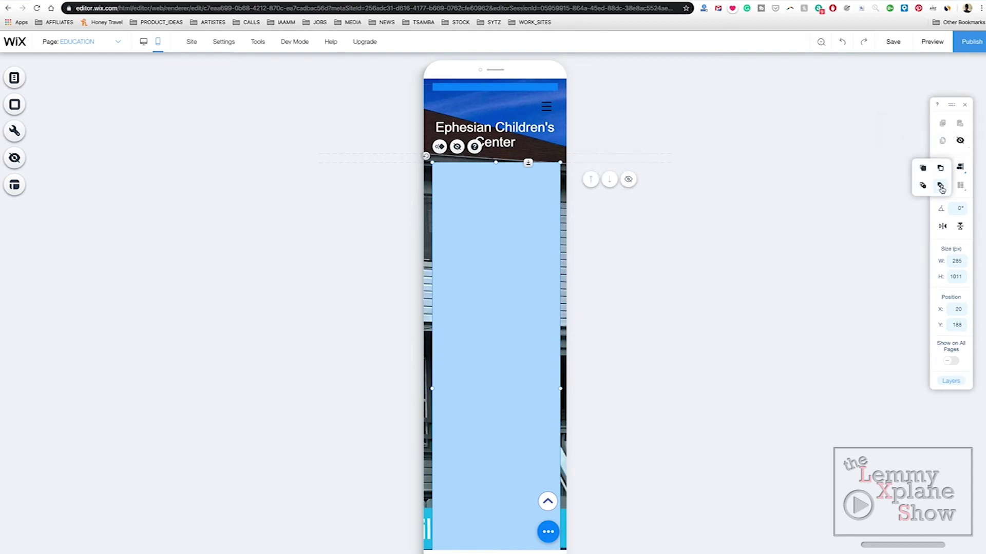
Send the blue shape behind the Education text and widen the text box to 295 px.
left_click(941, 187)
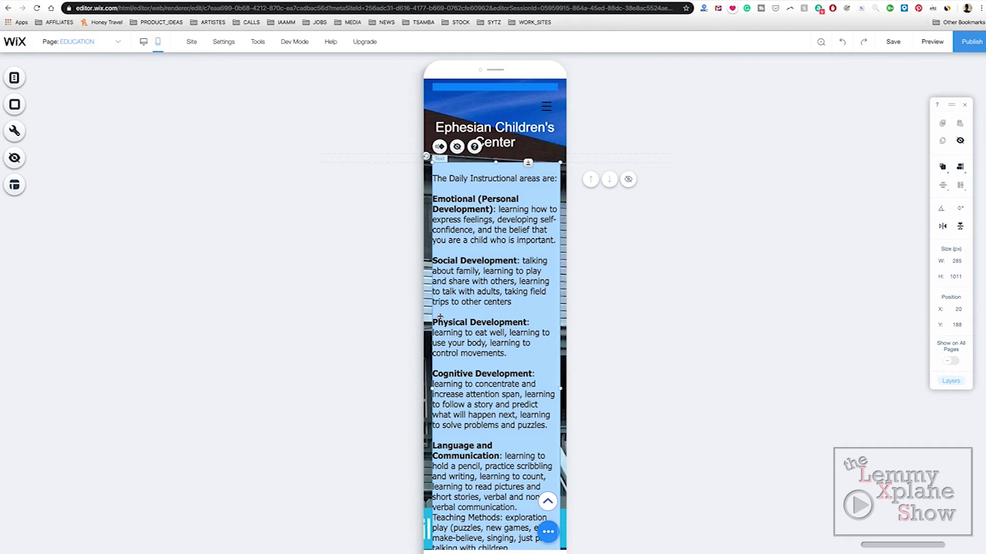
left_click_drag(432, 388, 428, 389)
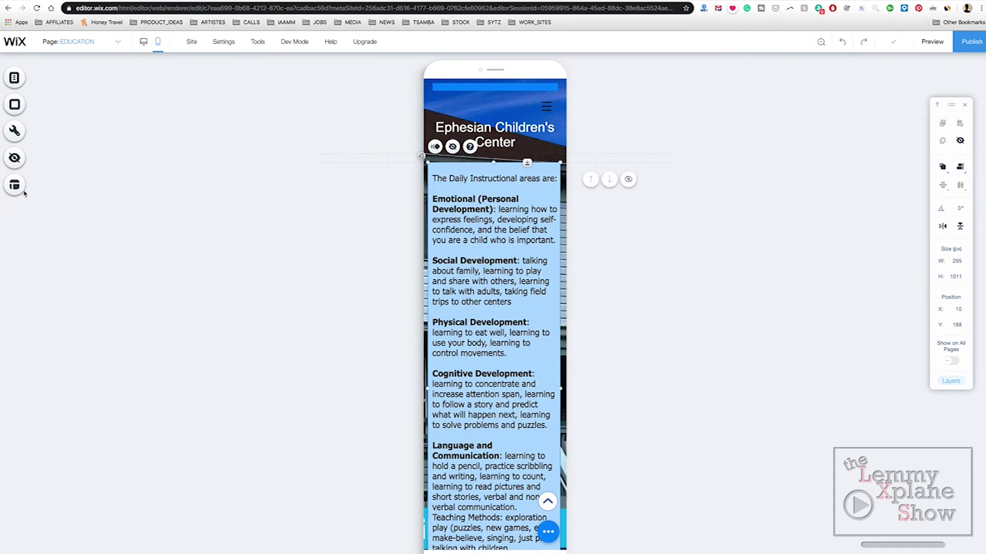
left_click(49, 189)
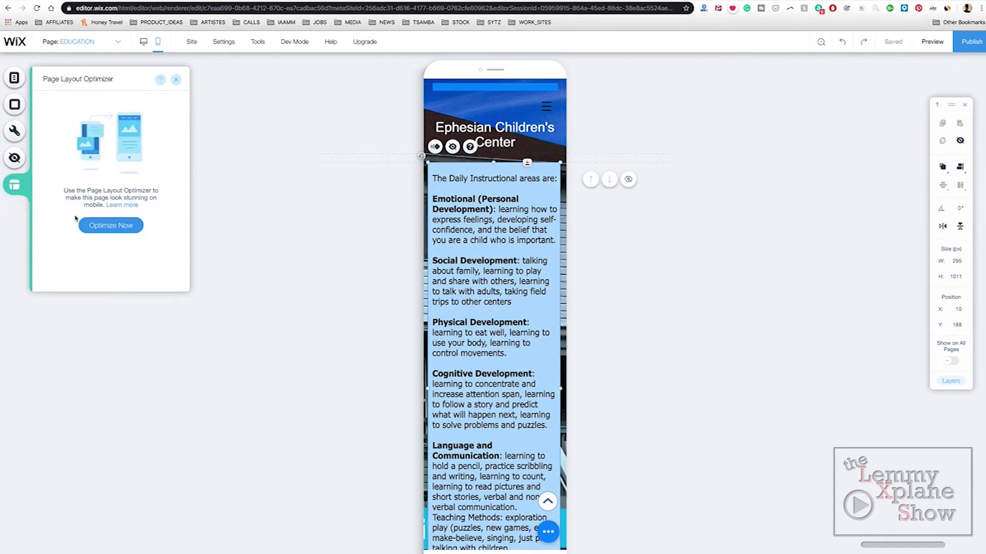
Run the mobile layout optimizer, briefly show then undo the 'Call us' text, and optimize again.
left_click(92, 226)
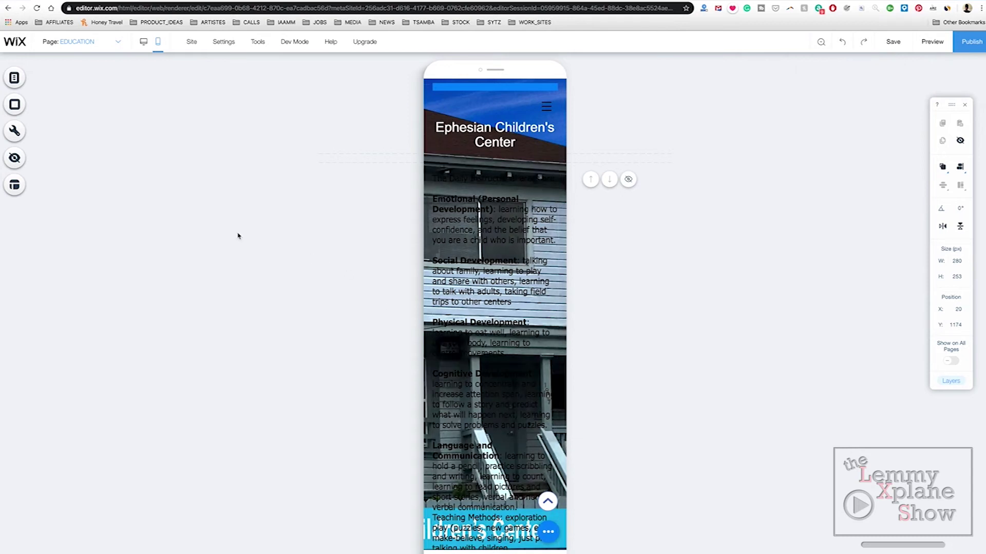
left_click(18, 159)
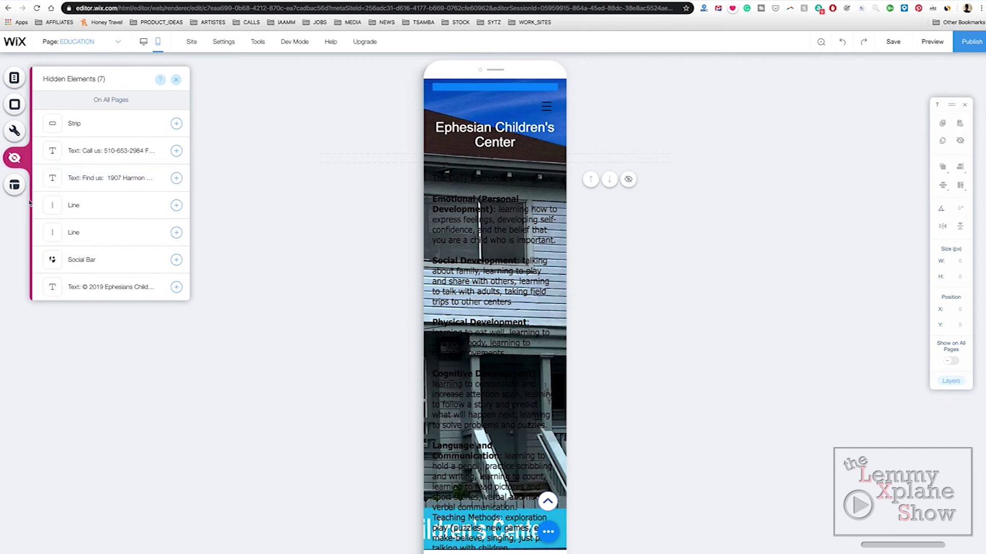
mouse_move(32, 204)
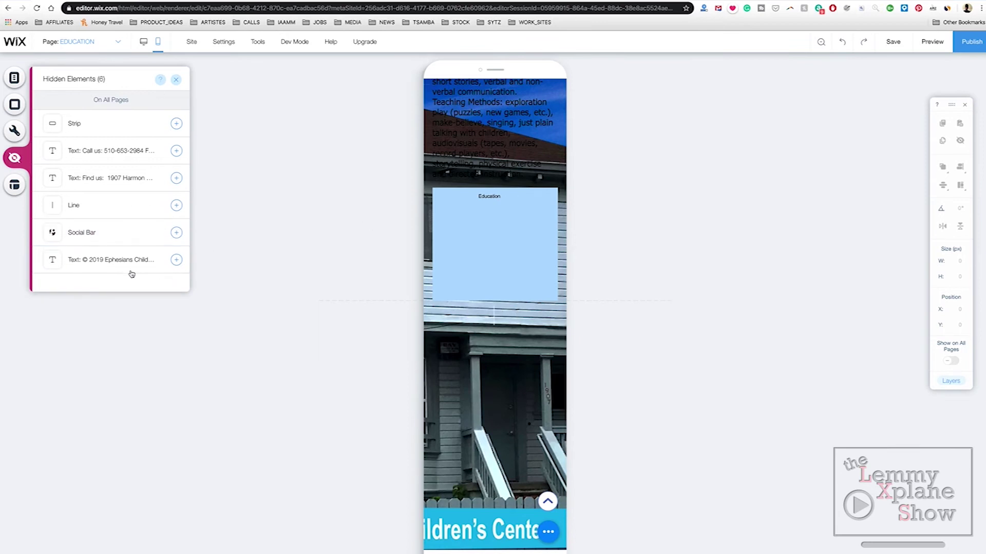
left_click(176, 151)
key("ctrl+z")
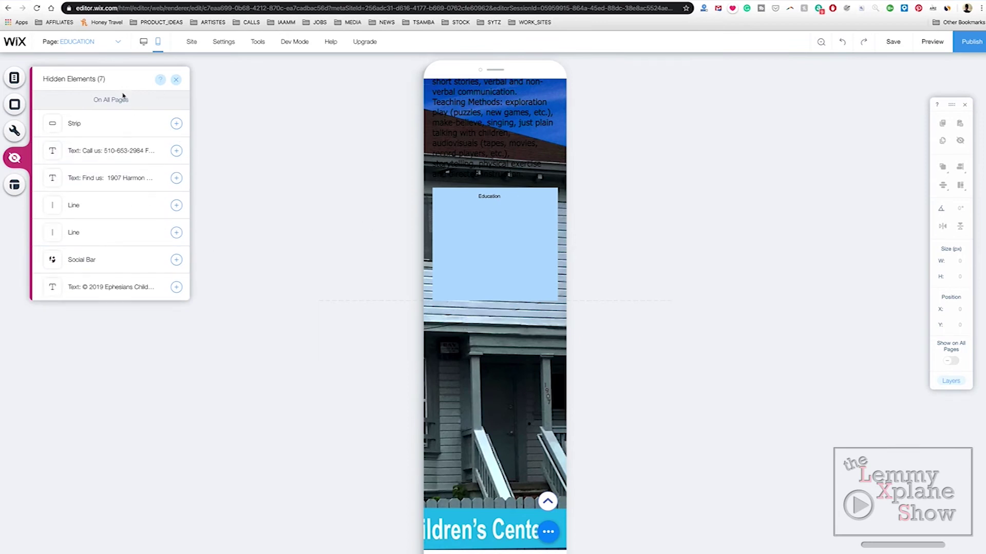
left_click(176, 80)
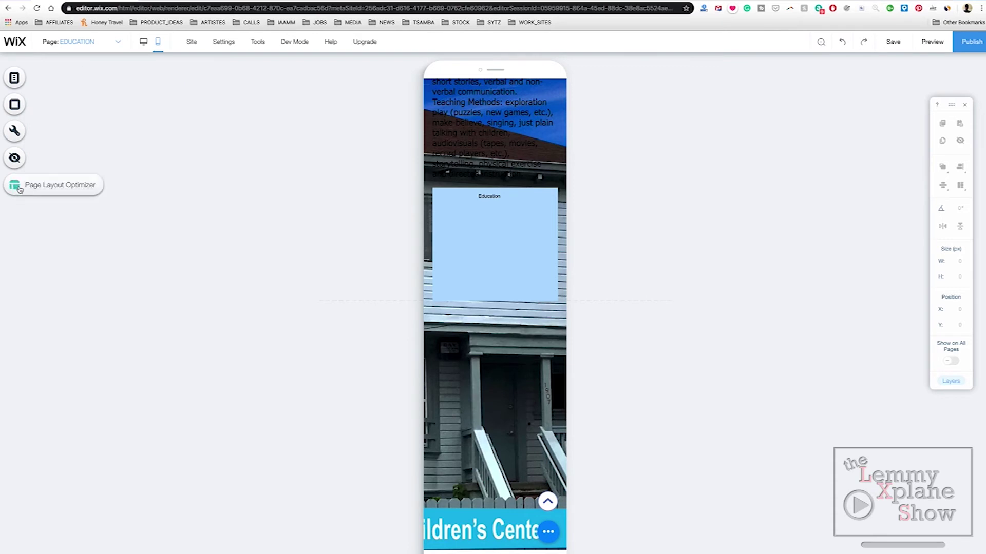
left_click(36, 191)
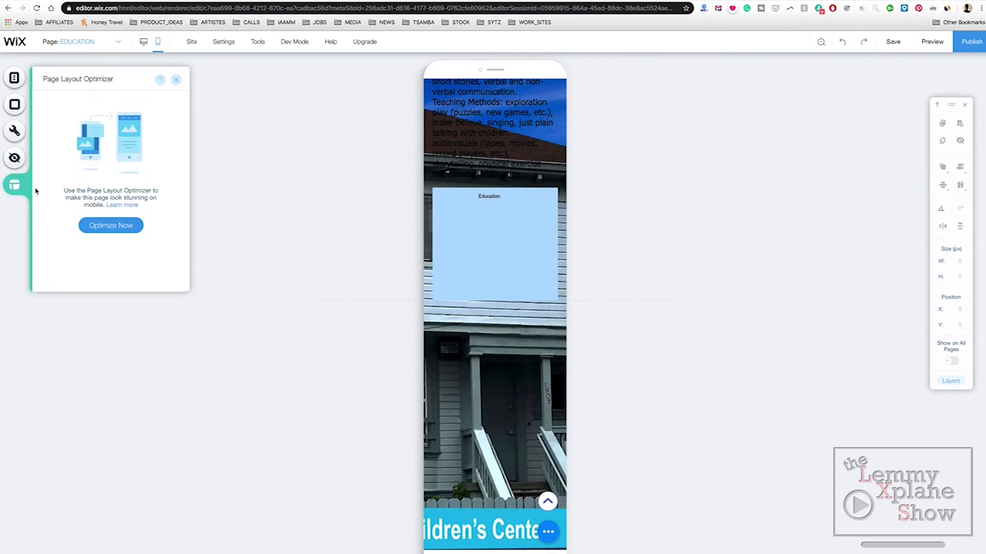
left_click(95, 227)
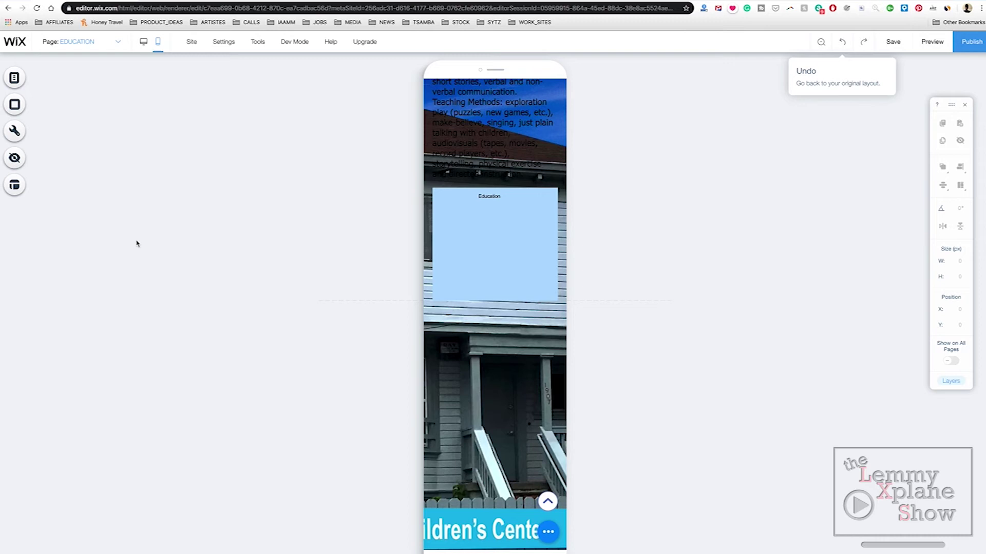
Hide the blue Vector Art shape, then show it again and reselect it.
left_click(474, 243)
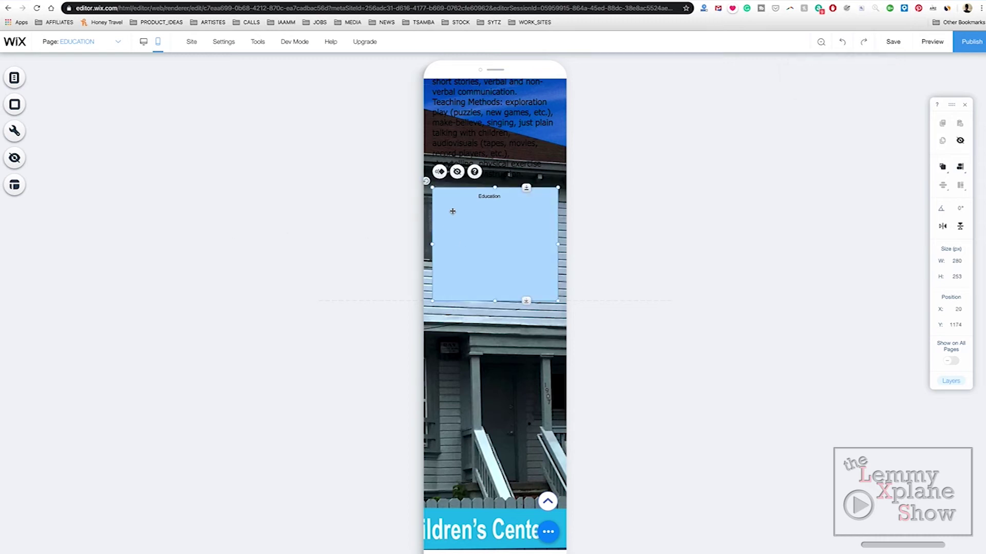
left_click(457, 173)
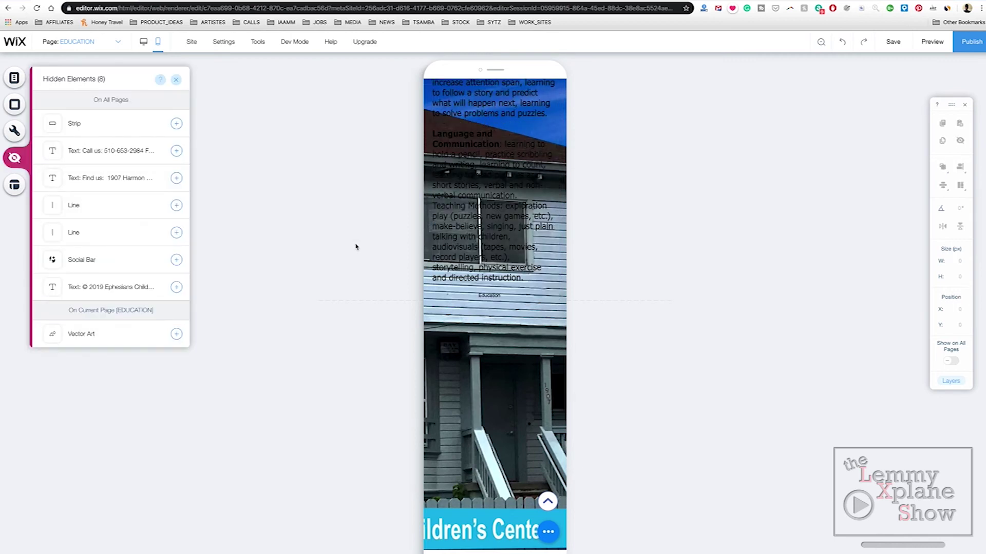
left_click(177, 334)
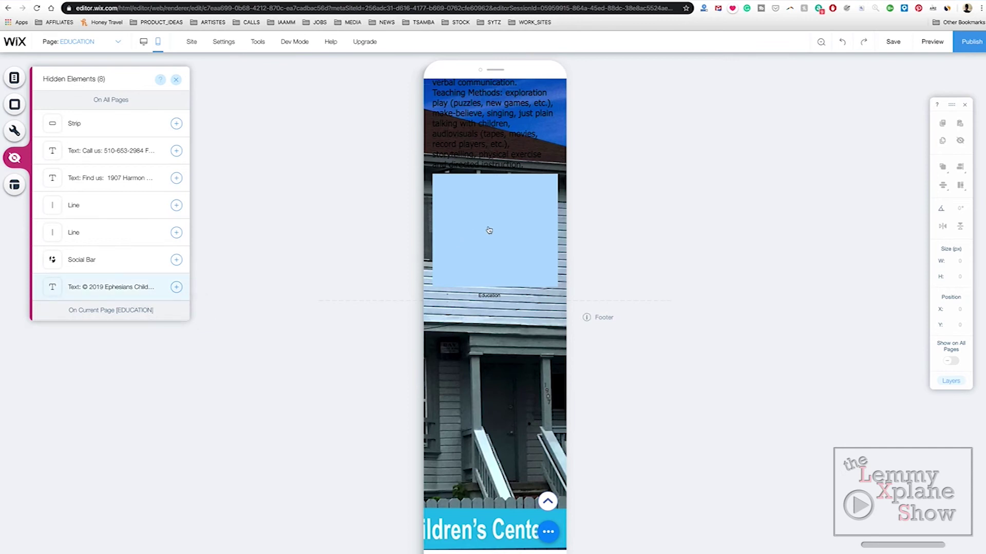
left_click(461, 257)
Stretch the blue shape up to the header and widen it to 300 × 1229 px at X 6.
scroll(488, 319, "up", 3)
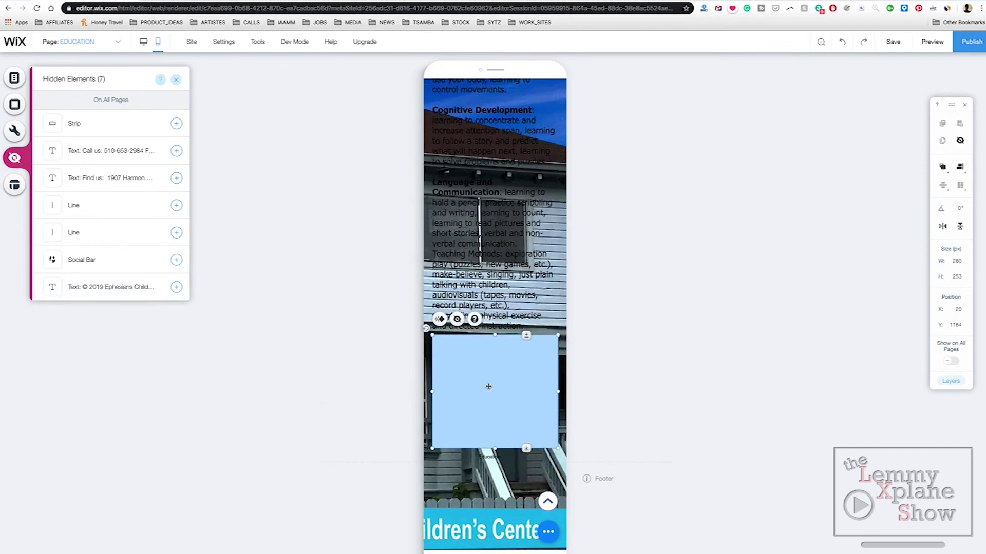
left_click_drag(498, 336, 484, 173)
scroll(487, 260, "up", 3)
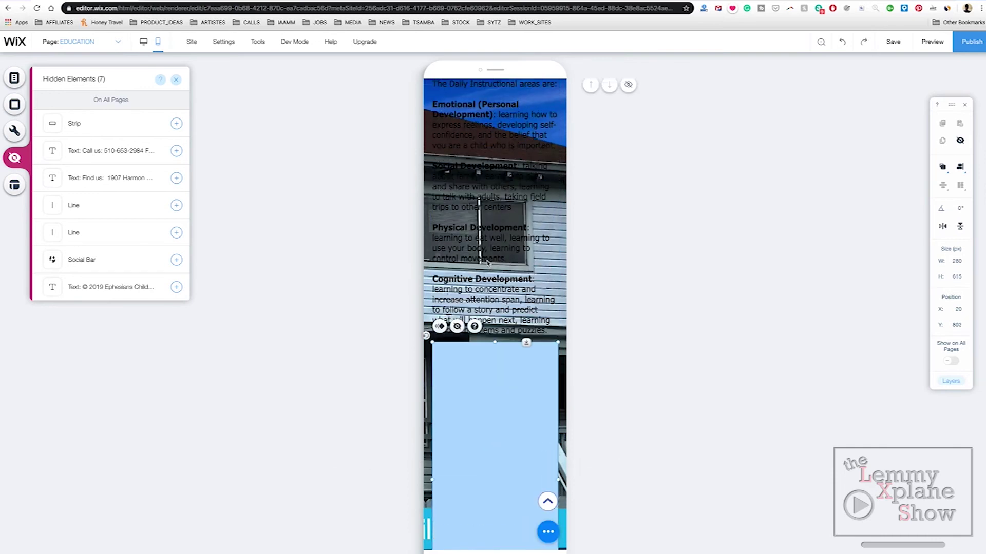
left_click_drag(496, 343, 487, 82)
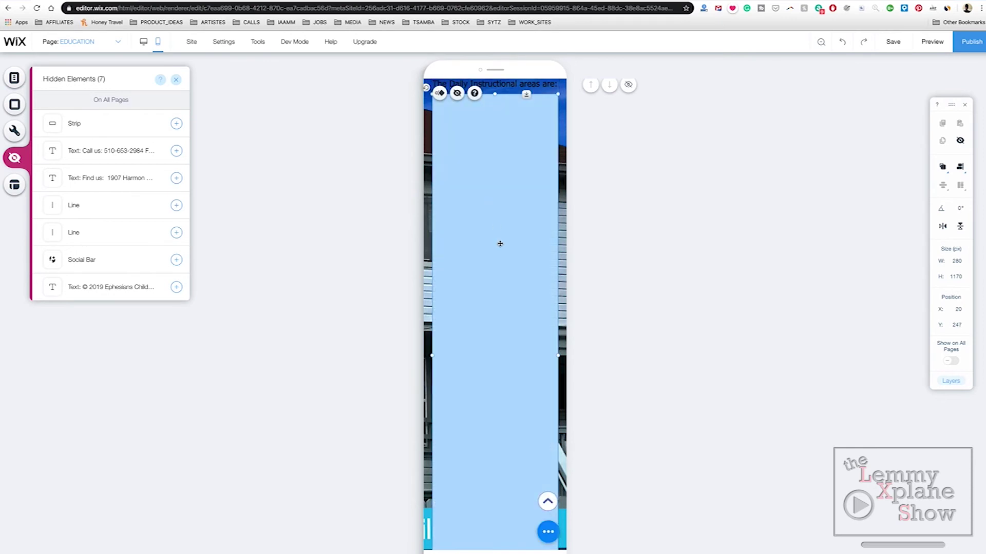
scroll(503, 262, "up", 2)
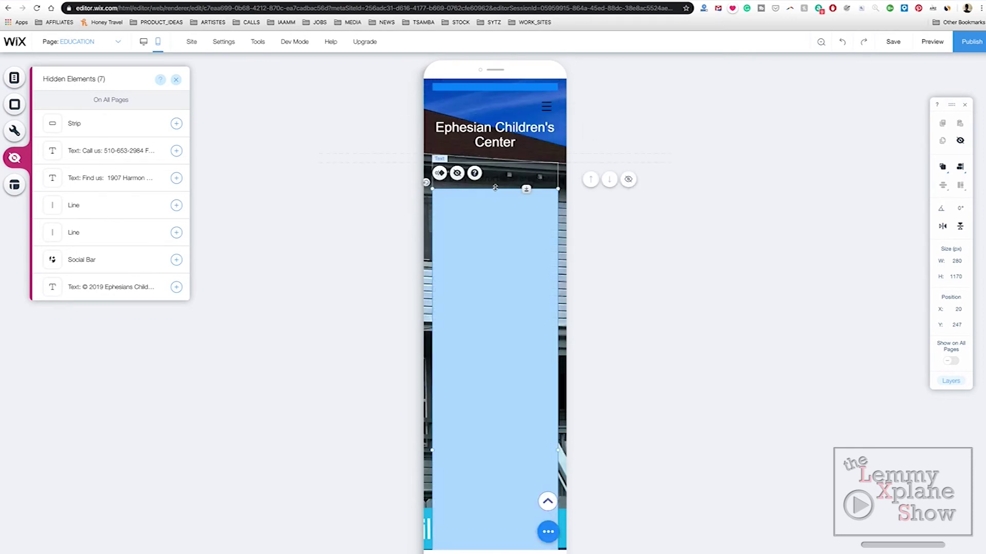
left_click_drag(495, 188, 495, 160)
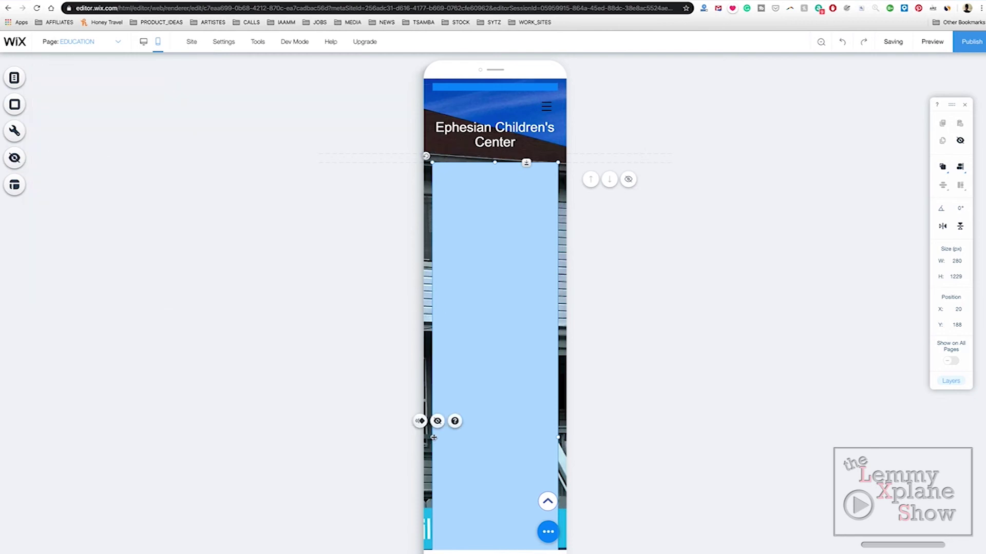
left_click_drag(434, 438, 426, 438)
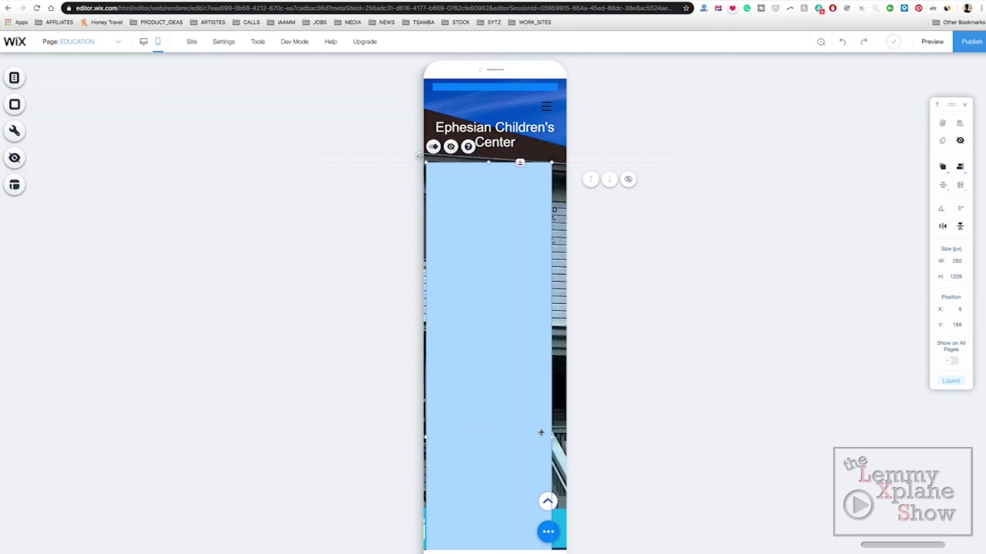
left_click_drag(551, 437, 561, 435)
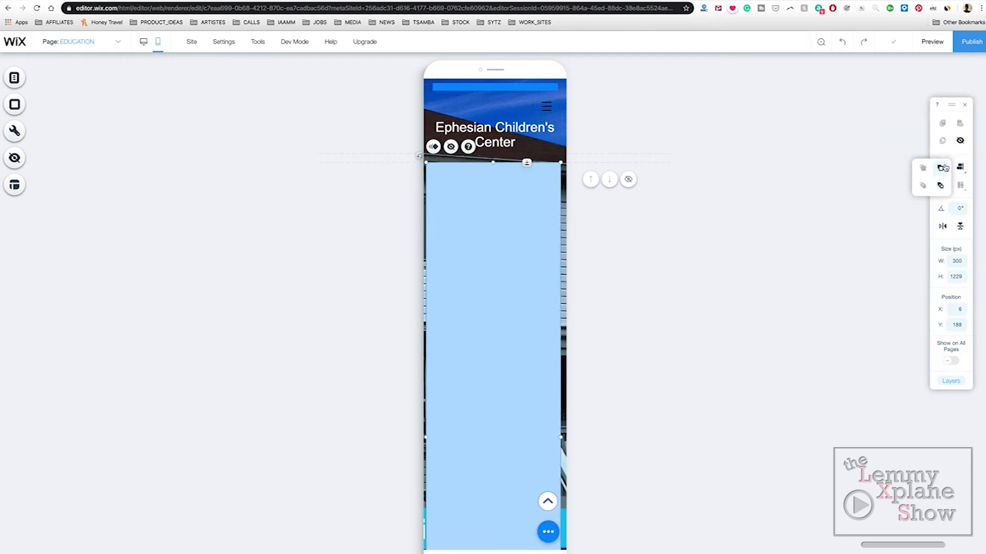
Send the blue shape behind the text, publish the site, and close the confirmation.
left_click(939, 186)
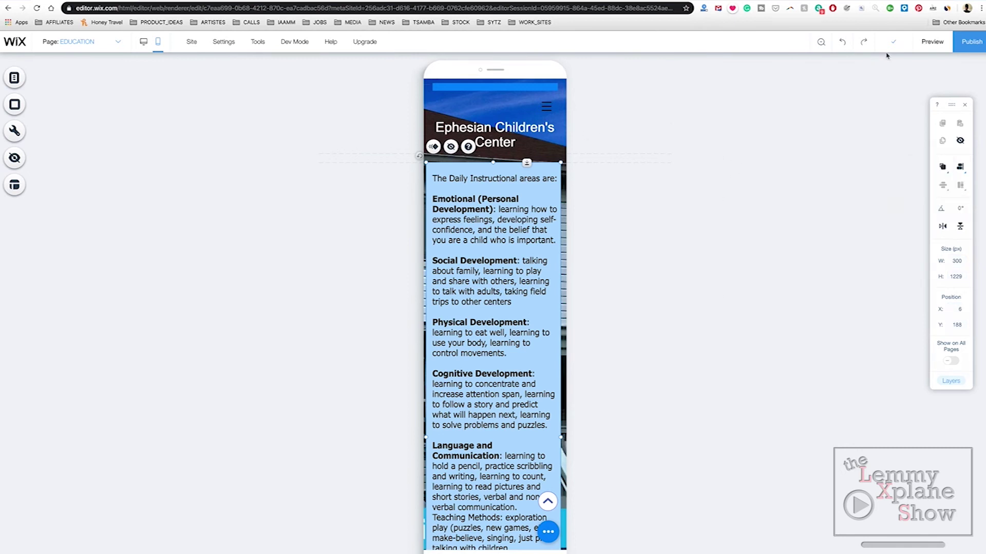
left_click(972, 43)
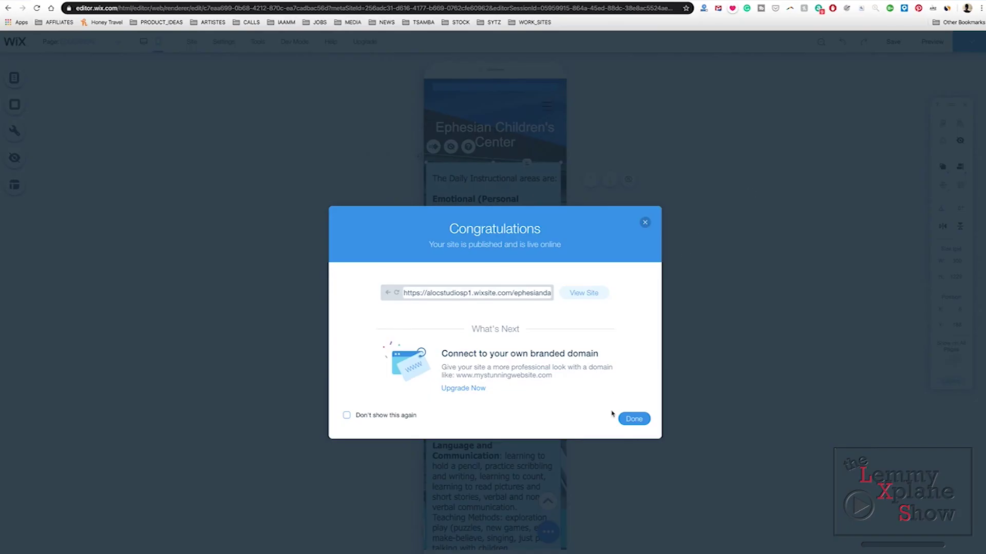
left_click(628, 418)
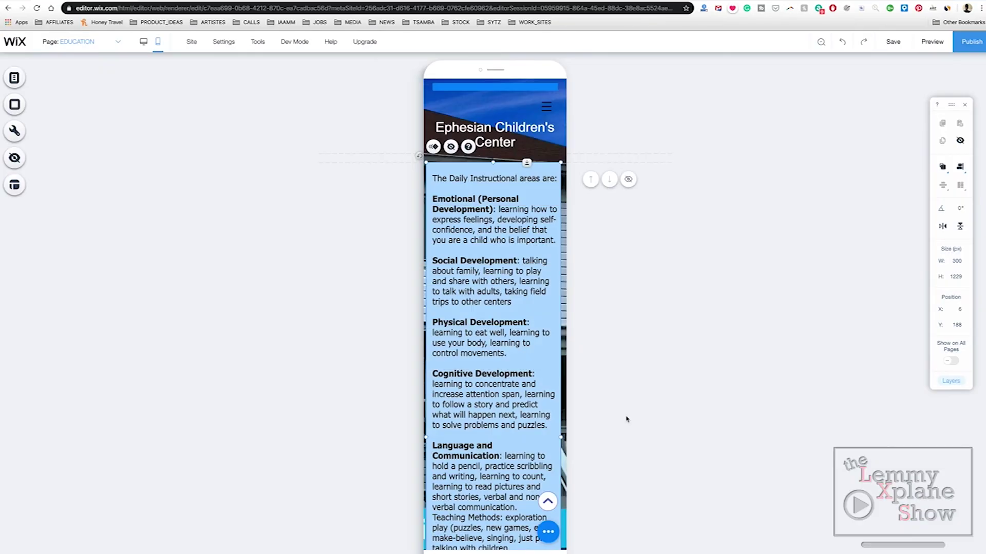
Glance at the desktop layout, then return to editing the mobile Education page.
left_click(145, 215)
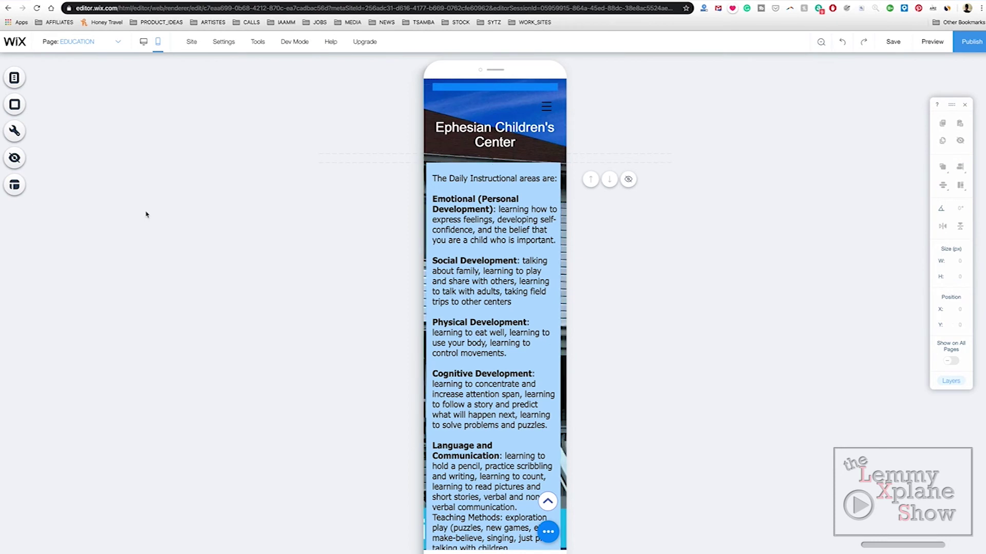
left_click(144, 45)
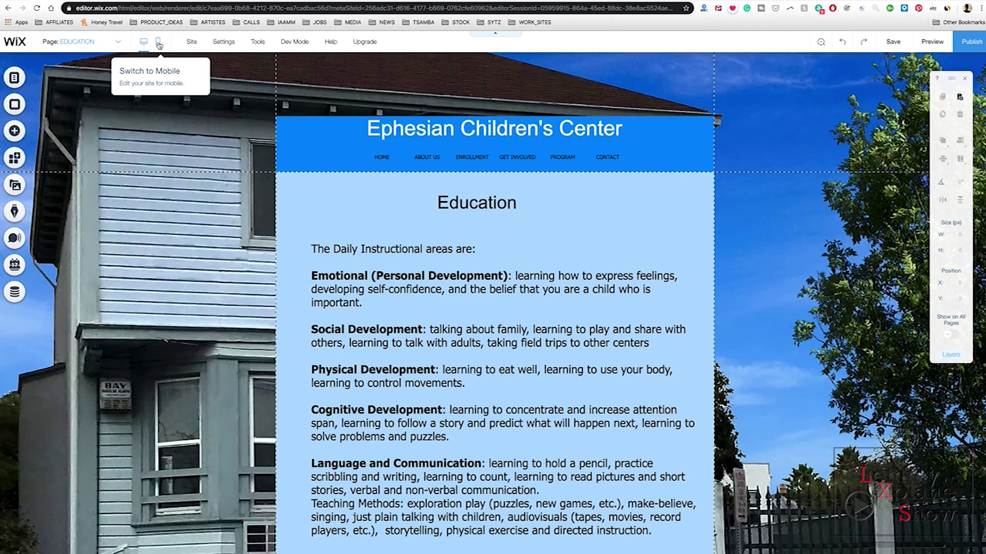
left_click(158, 43)
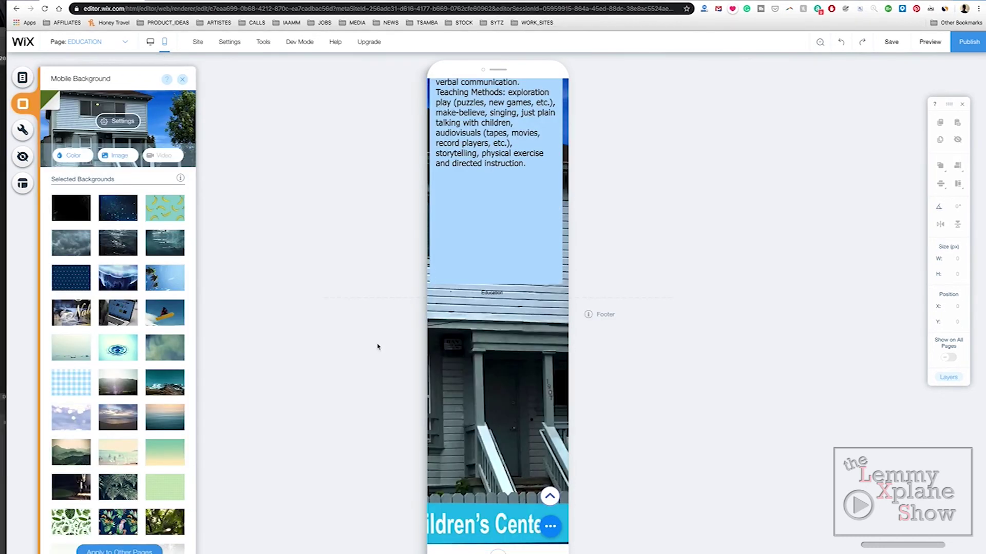
Close the background options and drag the small Education text up from the page bottom.
left_click(481, 256)
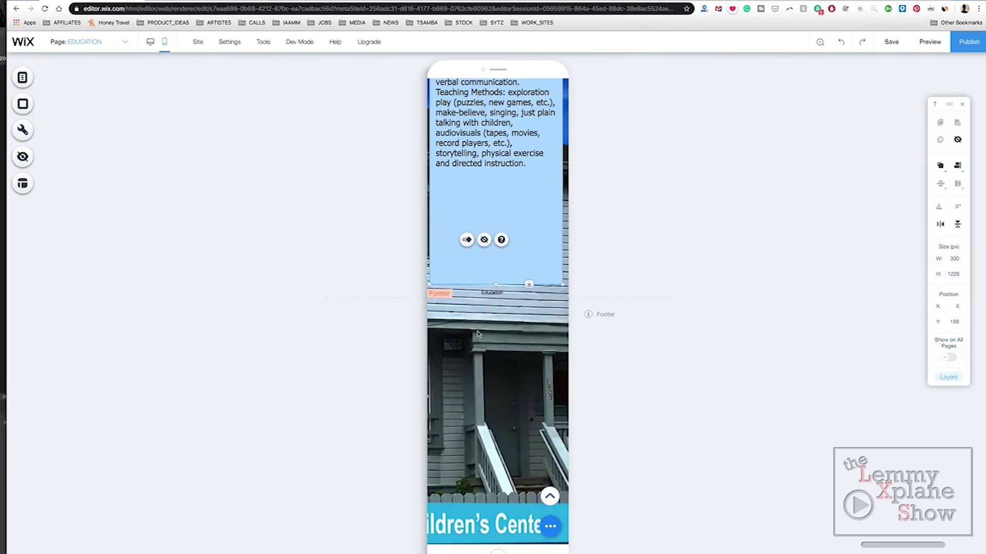
scroll(478, 331, "up", 10)
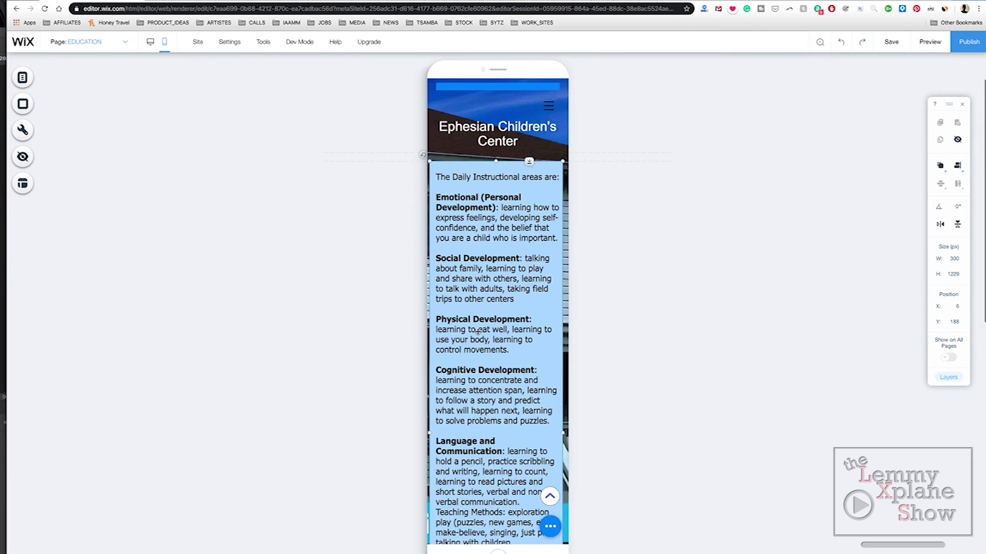
scroll(477, 331, "down", 8)
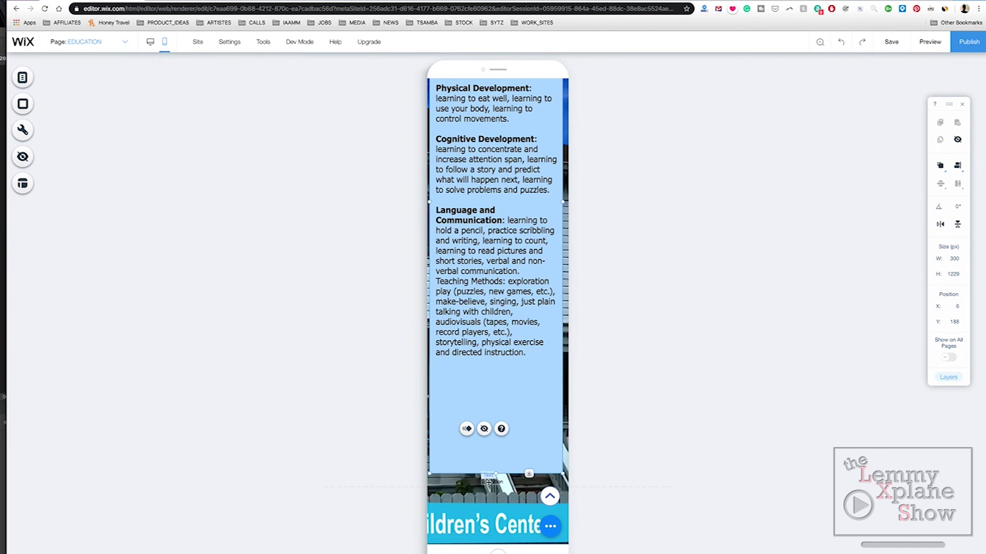
left_click(488, 481)
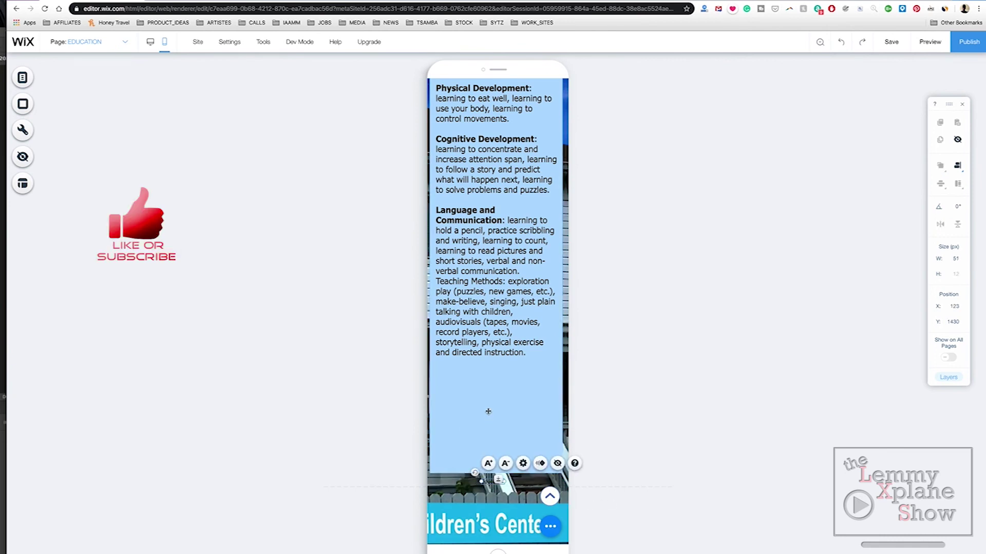
left_click_drag(489, 482, 492, 376)
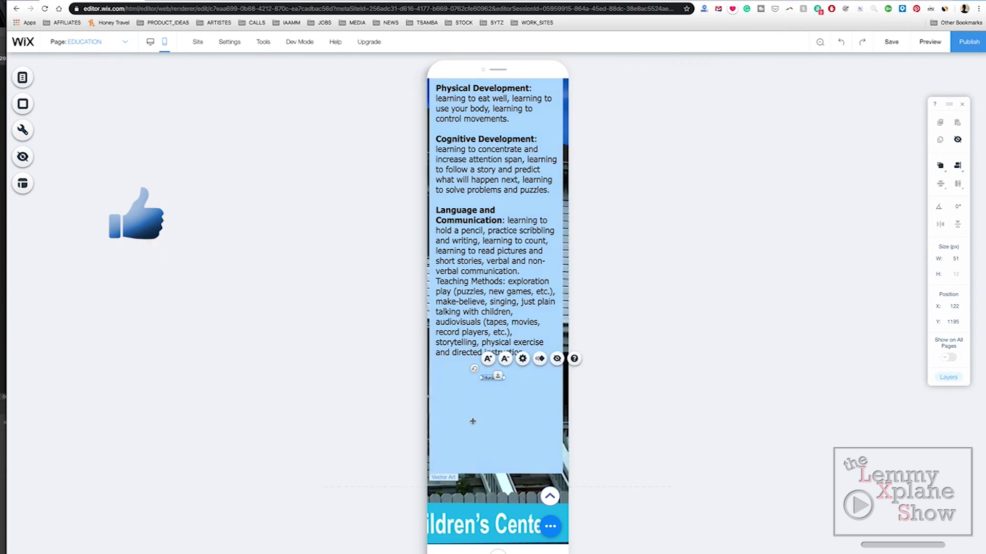
scroll(473, 422, "up", 1)
Place the Education title above the body text, widen it, and shift the body text down to Y 223.
left_click_drag(492, 425, 531, 119)
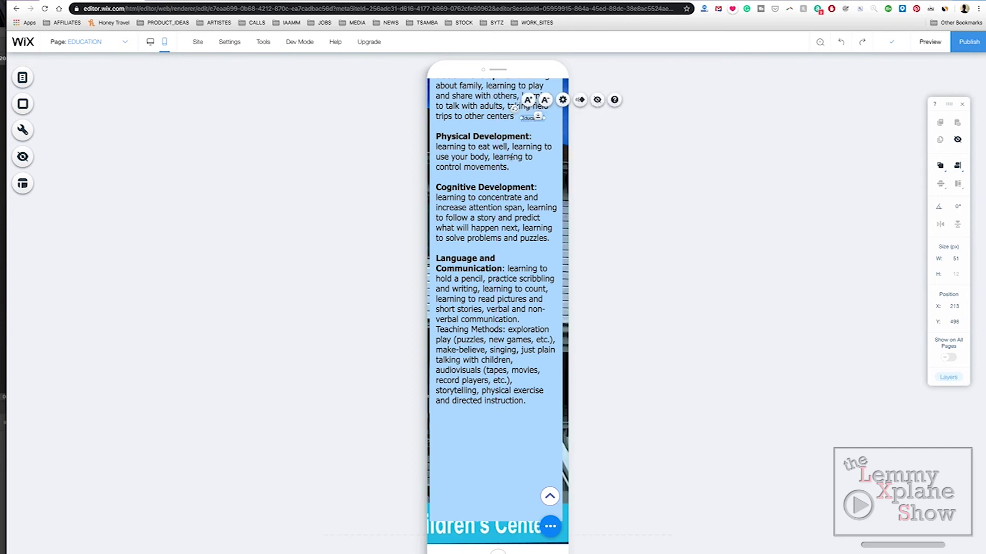
scroll(514, 181, "up", 4)
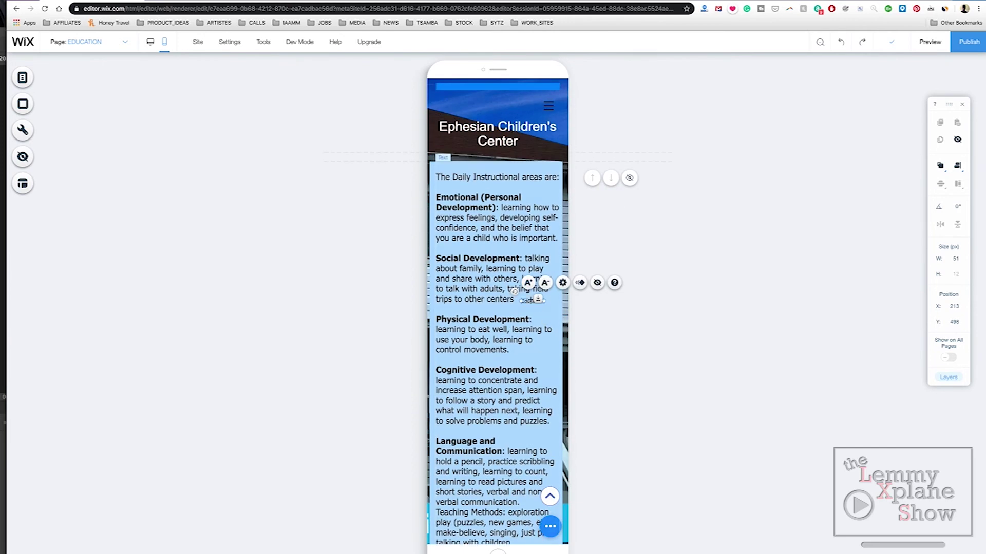
left_click_drag(530, 302, 489, 169)
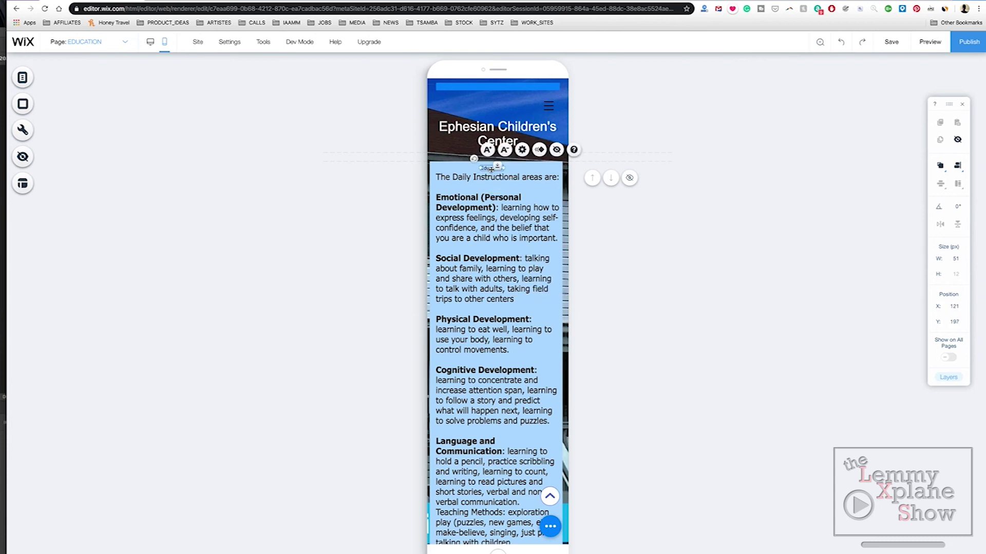
left_click_drag(503, 167, 448, 169)
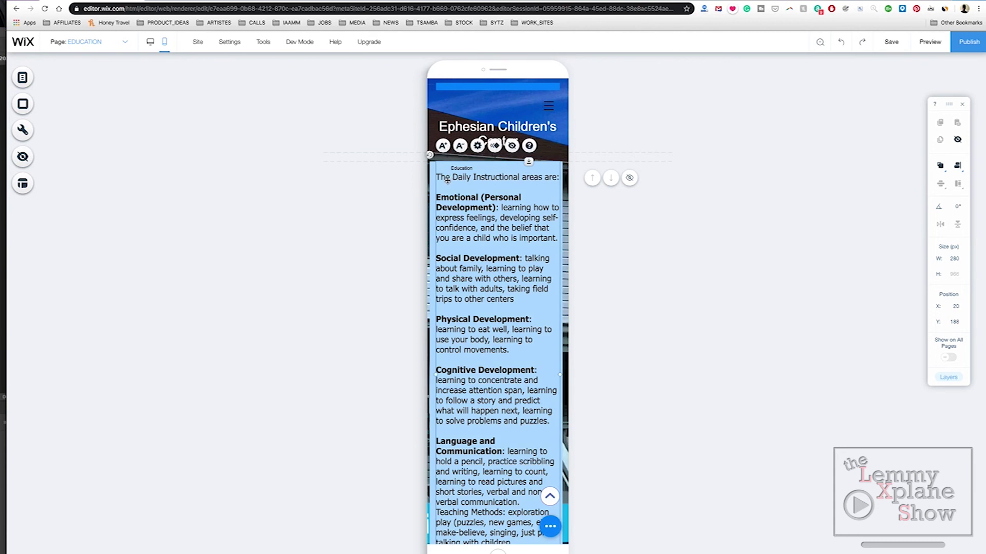
left_click_drag(448, 177, 470, 162)
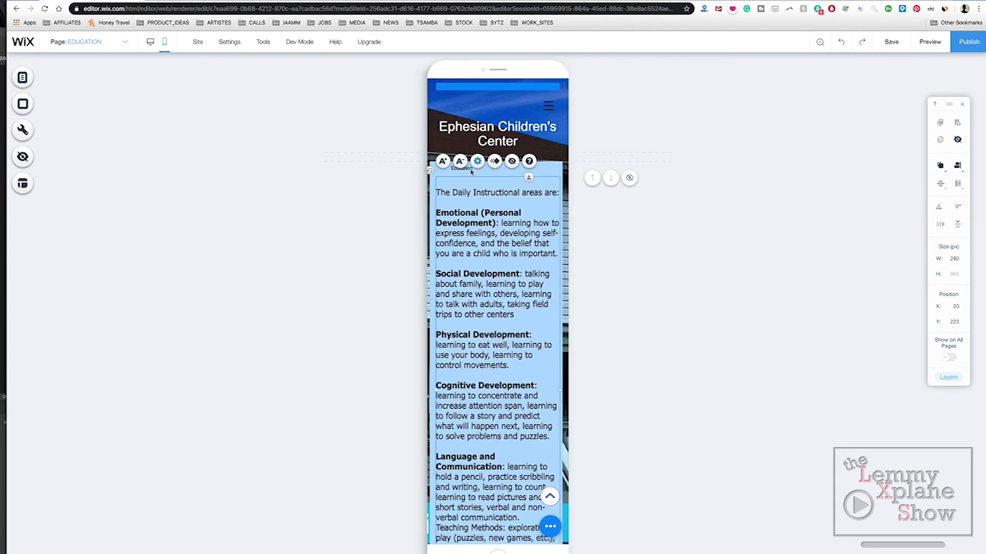
Enlarge the Education title's font to about 40px and centre it at X 75, Y 211.
left_click(470, 170)
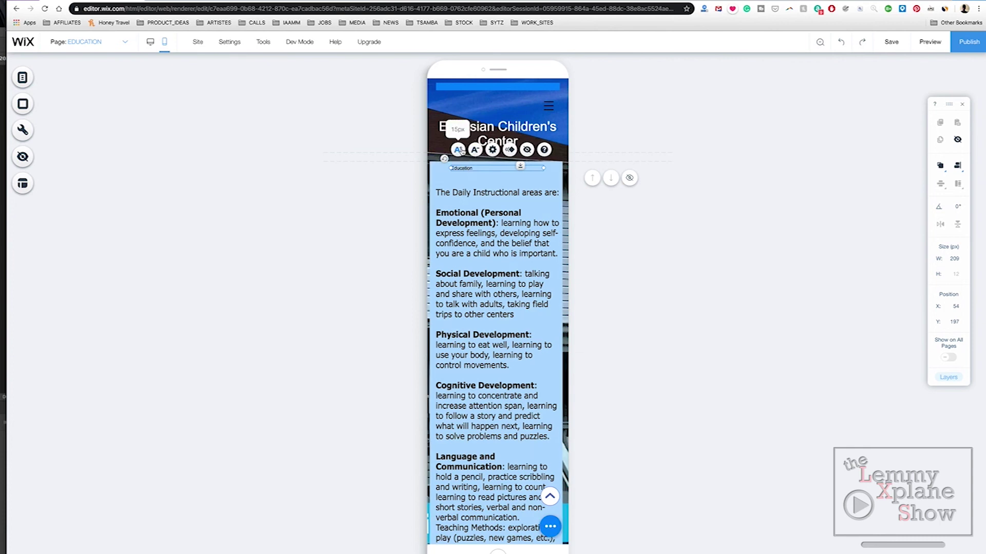
left_click(458, 150)
left_click(459, 149)
left_click(458, 150)
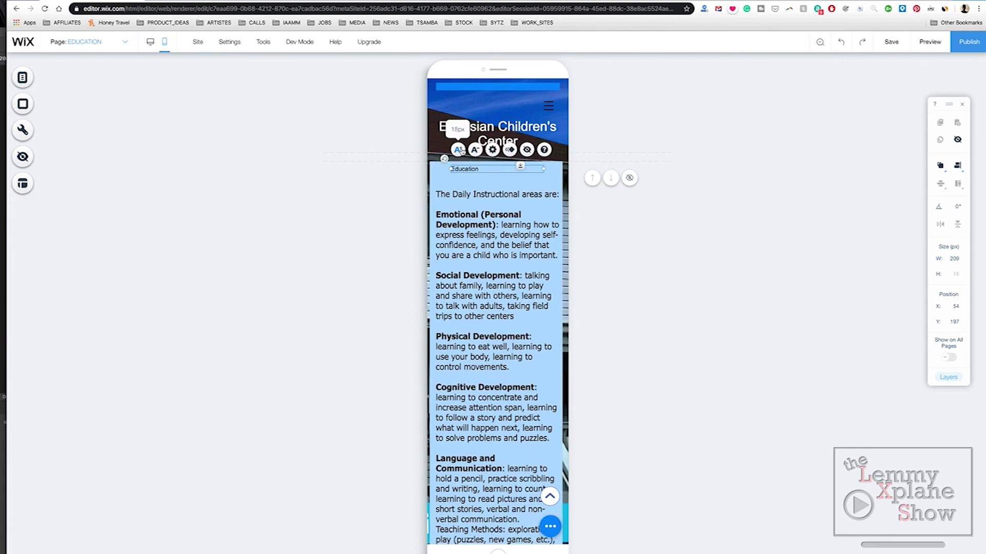
left_click(458, 150)
left_click(458, 150)
left_click(459, 150)
left_click(459, 149)
left_click(458, 150)
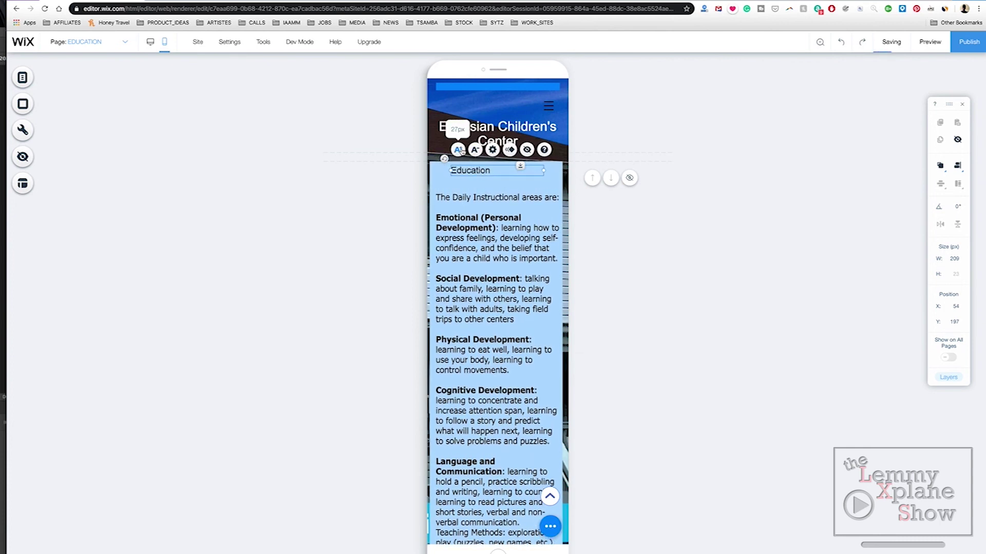
left_click(458, 150)
left_click(458, 150)
left_click(458, 150)
left_click(458, 150)
left_click(459, 149)
left_click(458, 150)
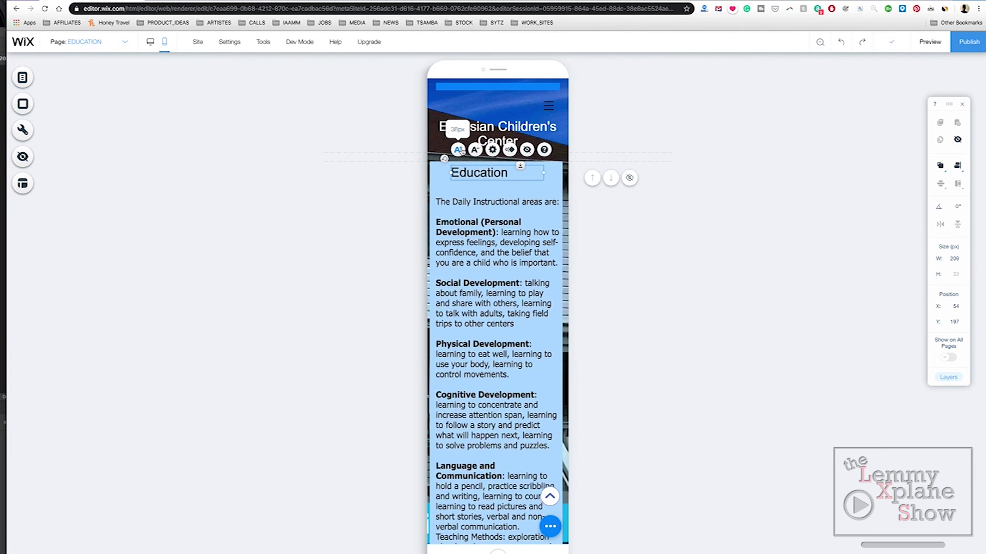
left_click(458, 150)
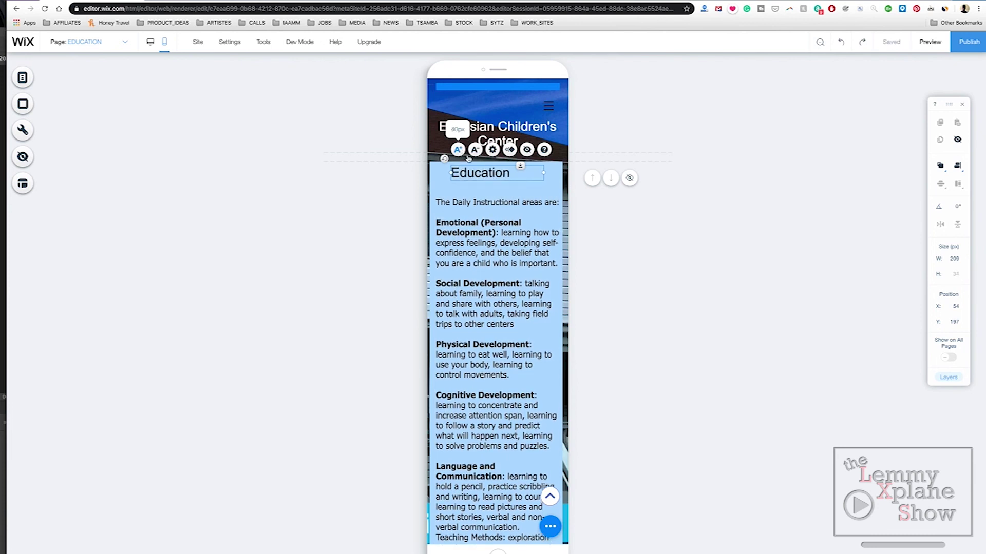
left_click_drag(481, 175, 490, 181)
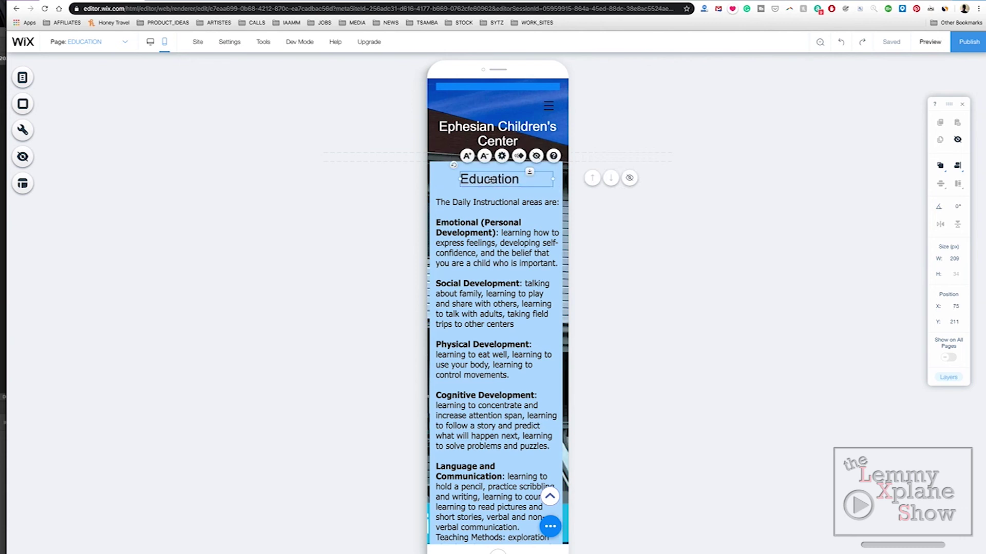
left_click(478, 254)
Run Optimize Now from the Page Layout Optimizer on the mobile page.
scroll(481, 268, "down", 3)
scroll(480, 268, "down", 5)
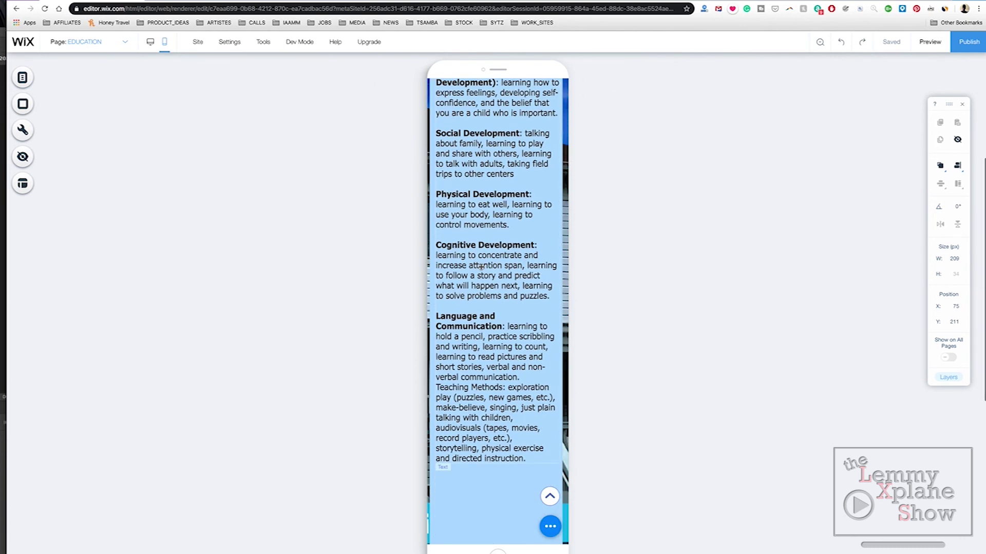
scroll(481, 267, "up", 8)
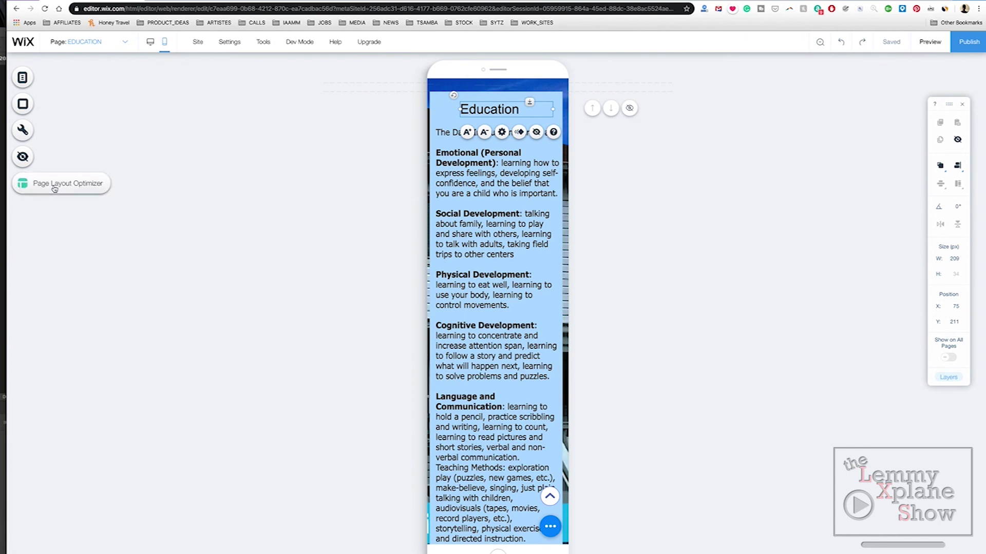
left_click(54, 190)
left_click(98, 224)
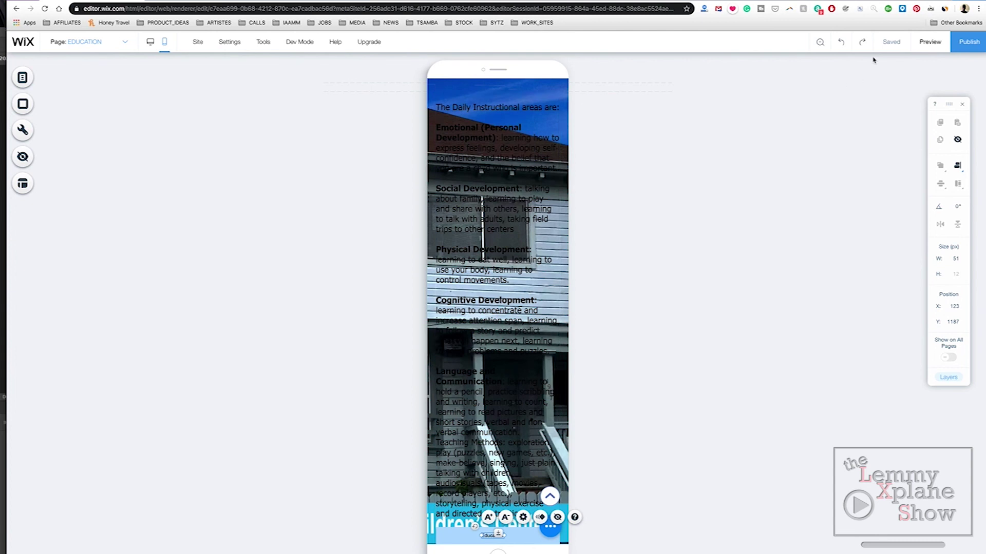
Undo the optimizer's layout changes, publish the site, and close the confirmation.
left_click(842, 44)
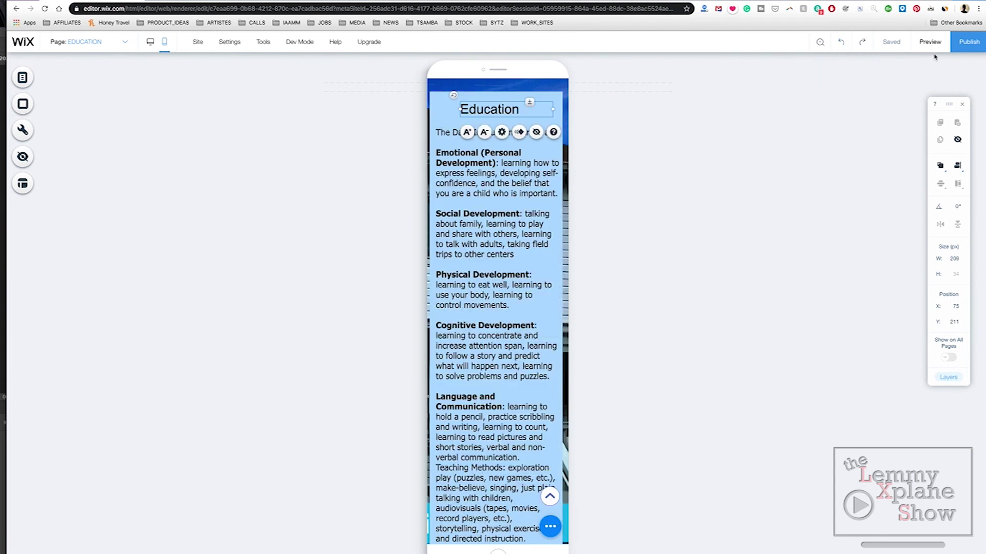
left_click(964, 44)
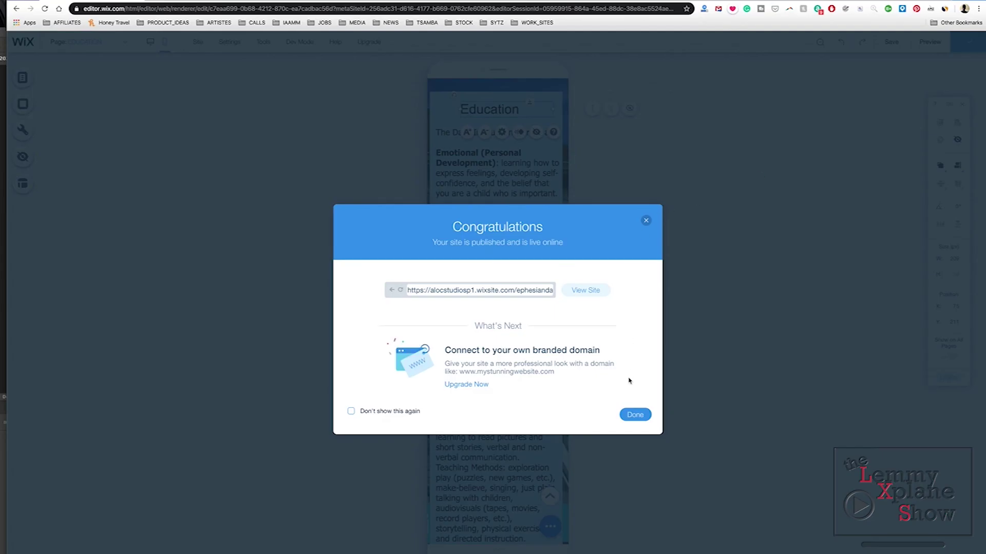
left_click(635, 415)
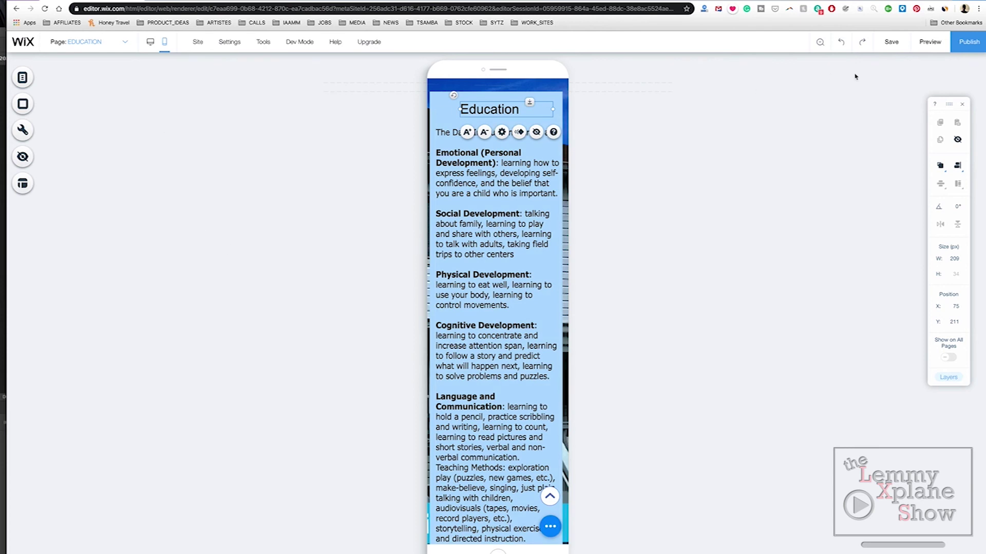
Nudge the Education title so it sits at about X 76, Y 211.
left_click(483, 109)
mouse_move(482, 109)
left_mouse_down()
mouse_move(498, 108)
mouse_move(481, 112)
left_mouse_up()
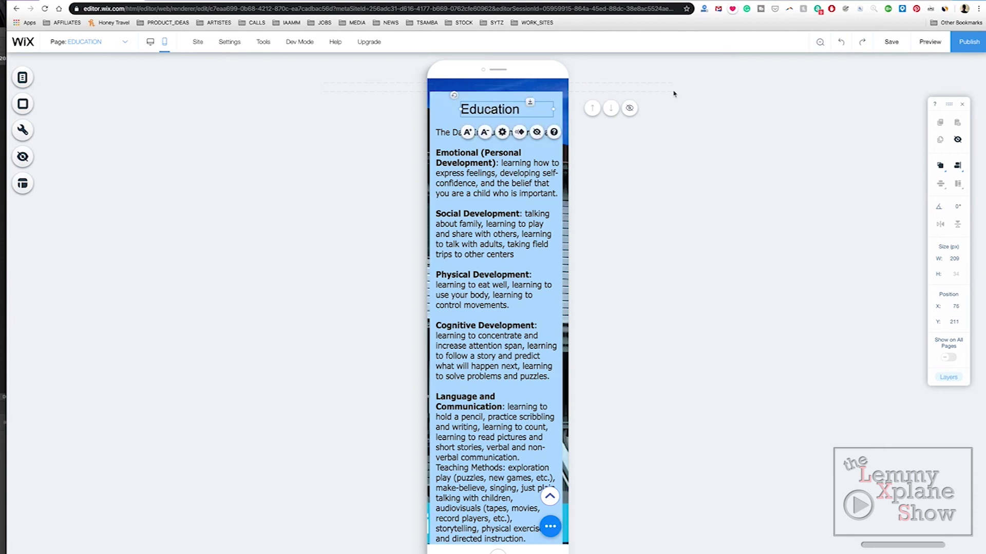